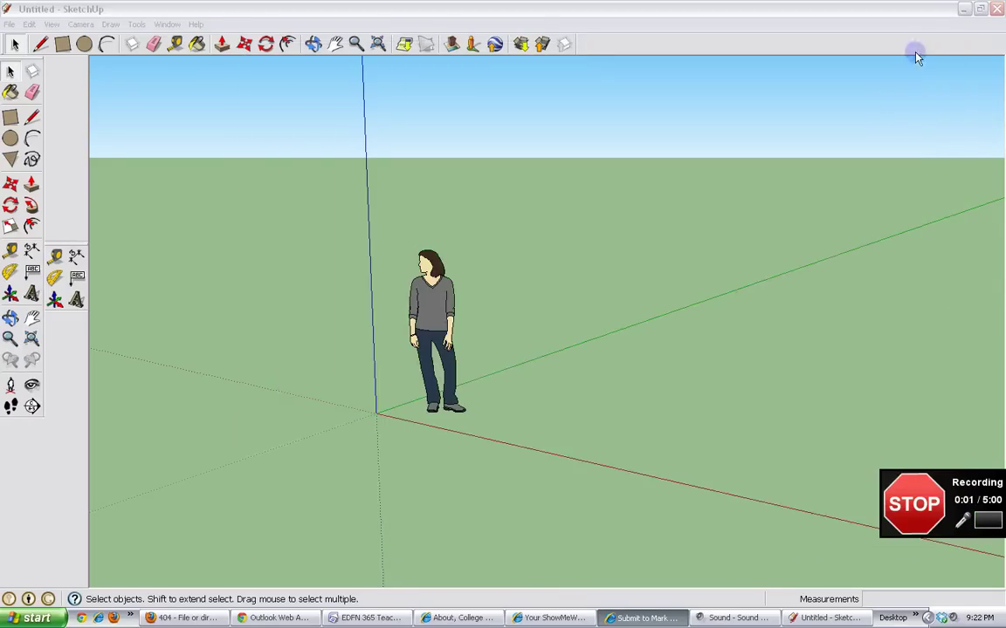
- Pan the view and draw a first circle on the ground left of the origin
click(335, 43)
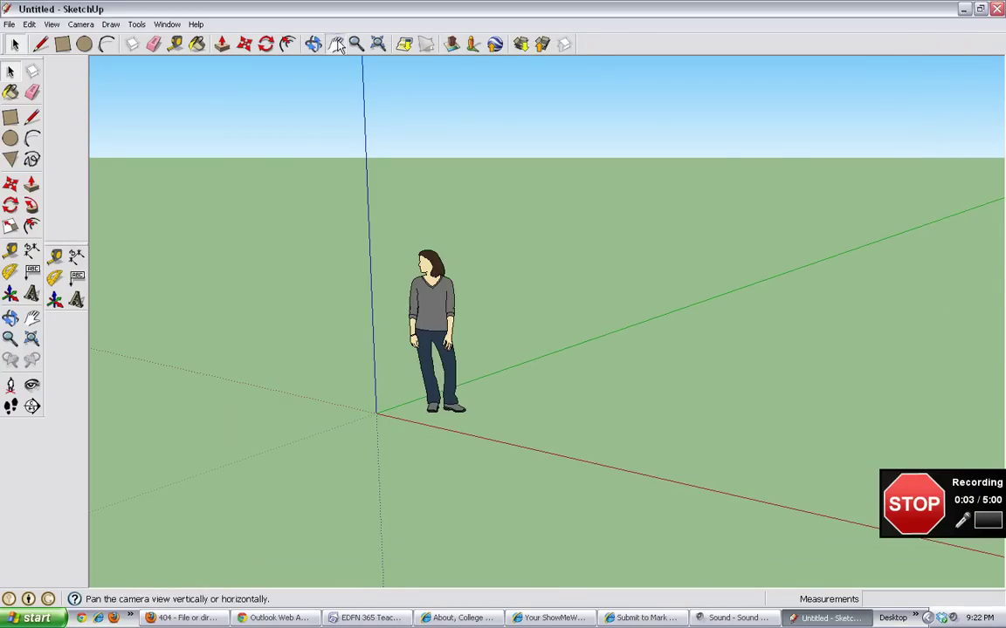
drag(292, 336, 500, 428)
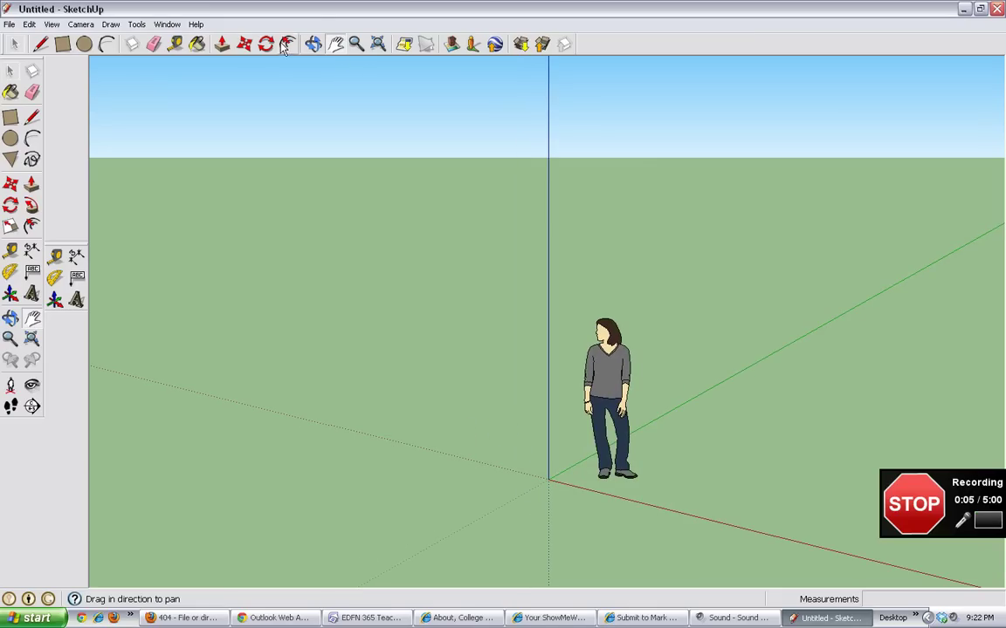
click(83, 46)
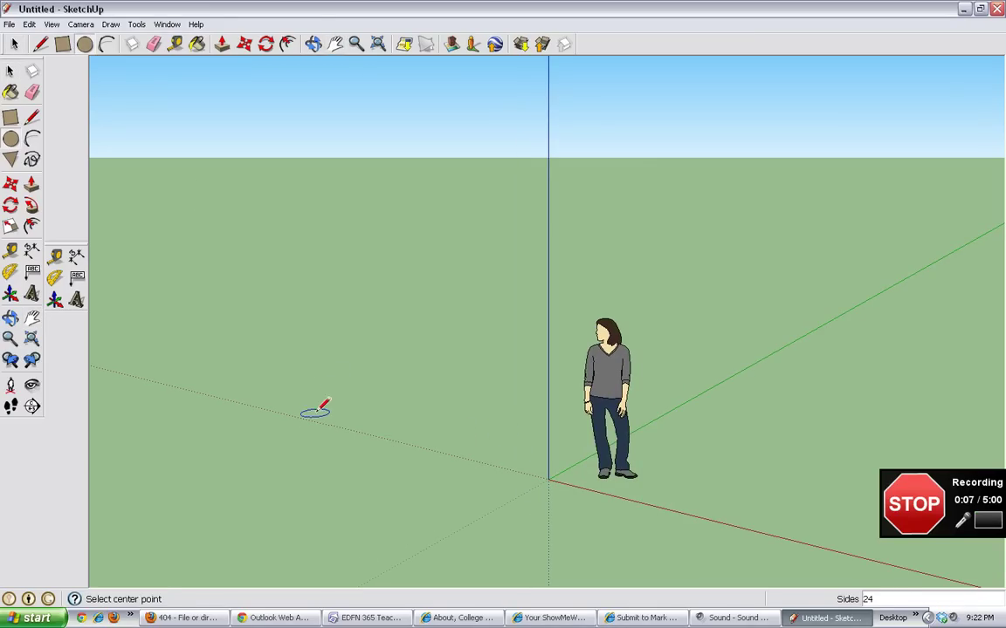
click(307, 421)
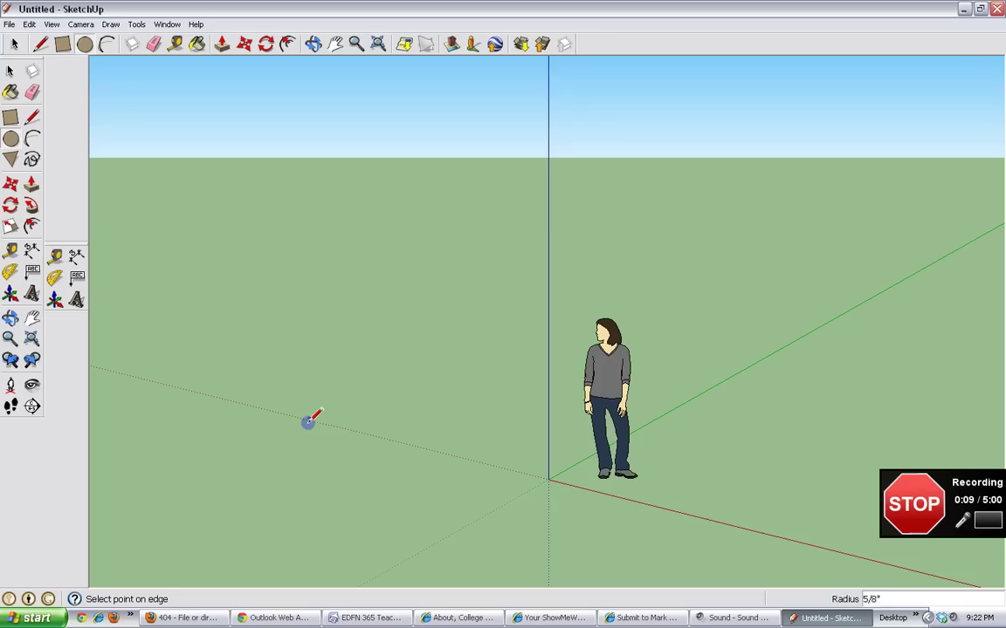
click(346, 453)
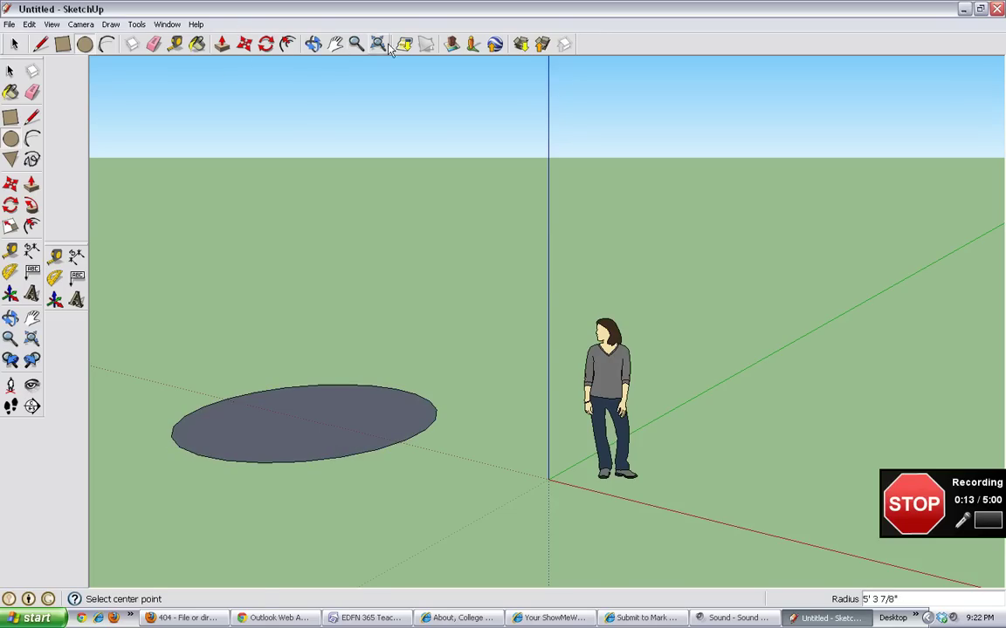
- Erase that circle and draw a new 4' 11 7/16" radius base circle in its place
click(153, 44)
drag(243, 363, 240, 488)
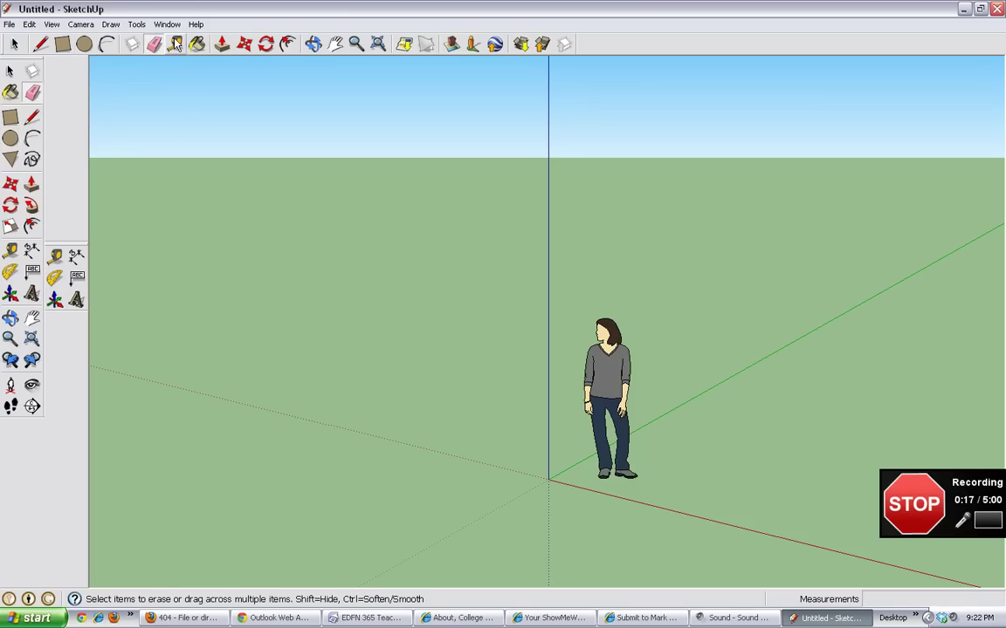
click(85, 45)
click(330, 425)
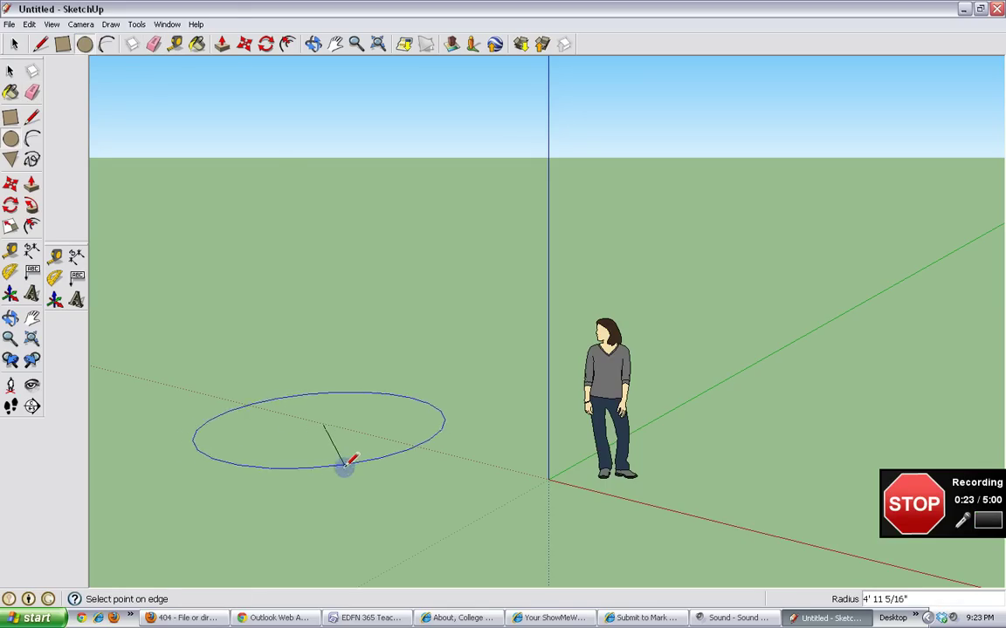
click(348, 459)
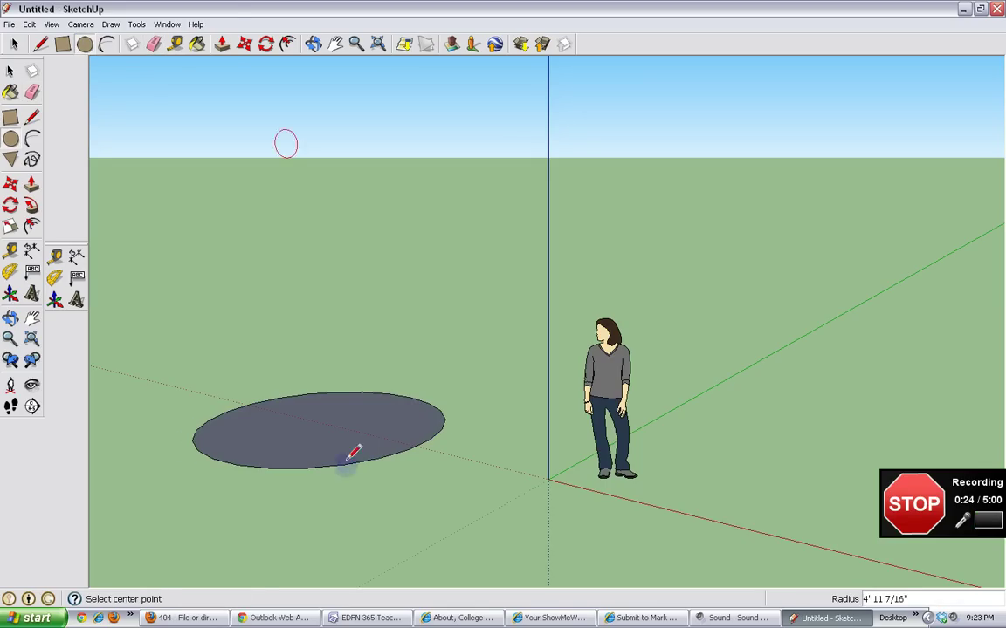
- Push/Pull the base circle face upward into a tall solid cylinder
click(224, 47)
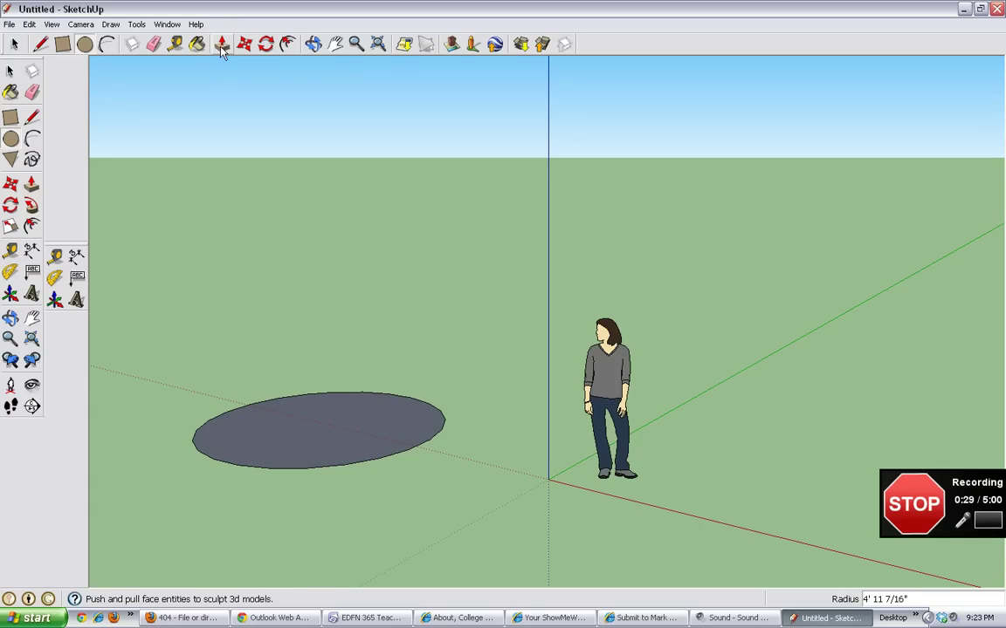
click(220, 48)
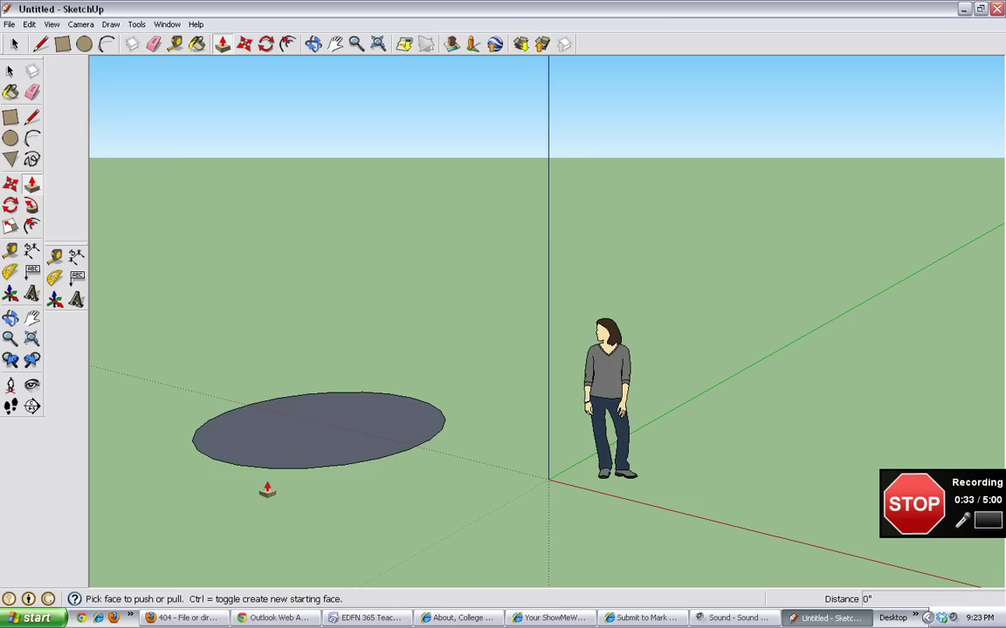
click(300, 447)
drag(301, 447, 303, 162)
click(334, 45)
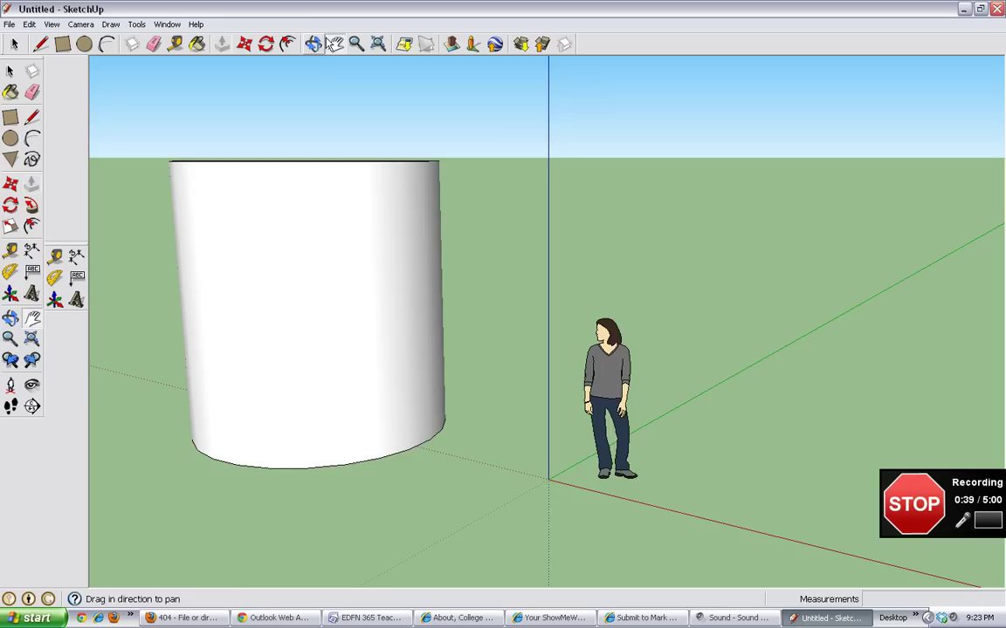
- Orbit and zoom out to look down onto the cylinder's top face
click(313, 44)
drag(227, 128, 426, 254)
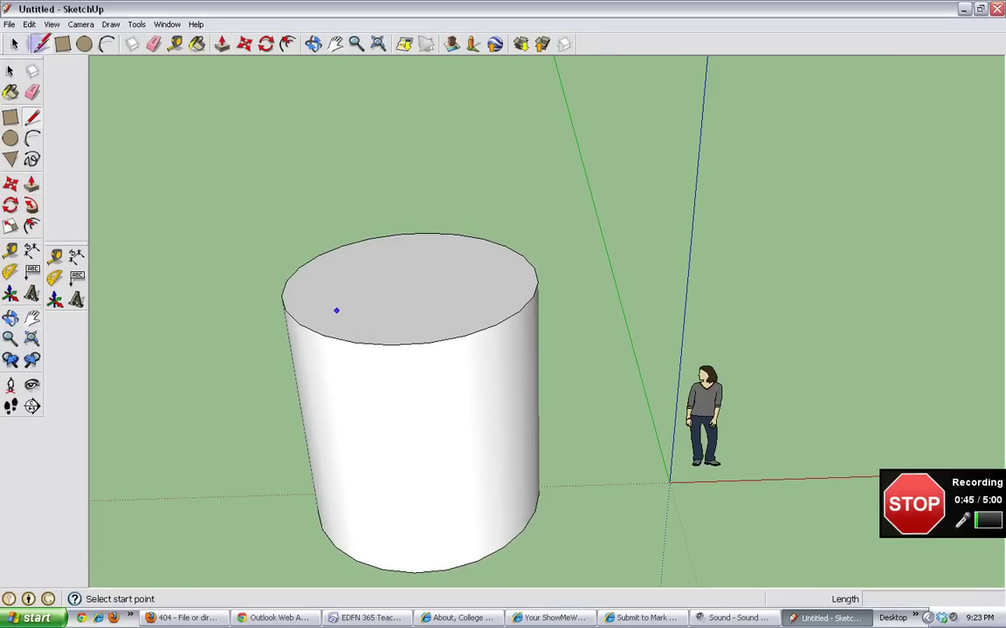
scroll(334, 83, down, 5)
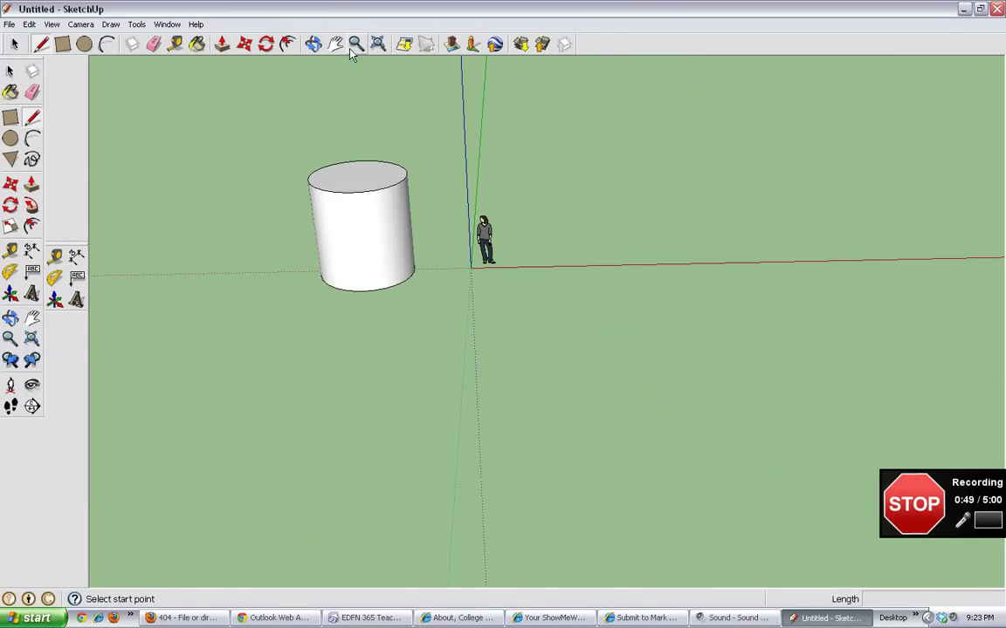
click(313, 44)
drag(307, 194, 486, 316)
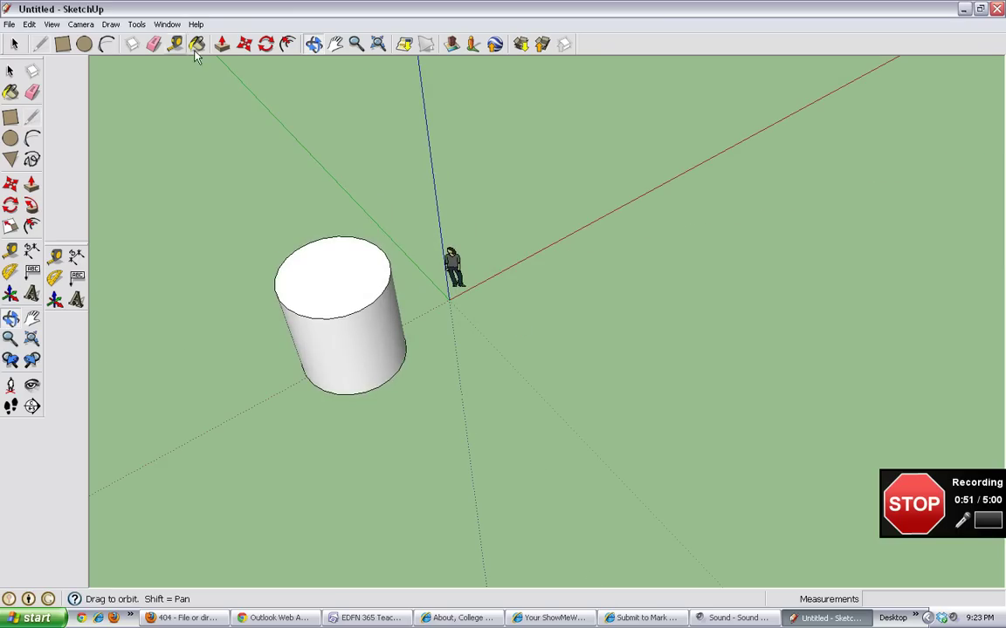
- Orbit and pan to centre the cylinder in the view
click(40, 43)
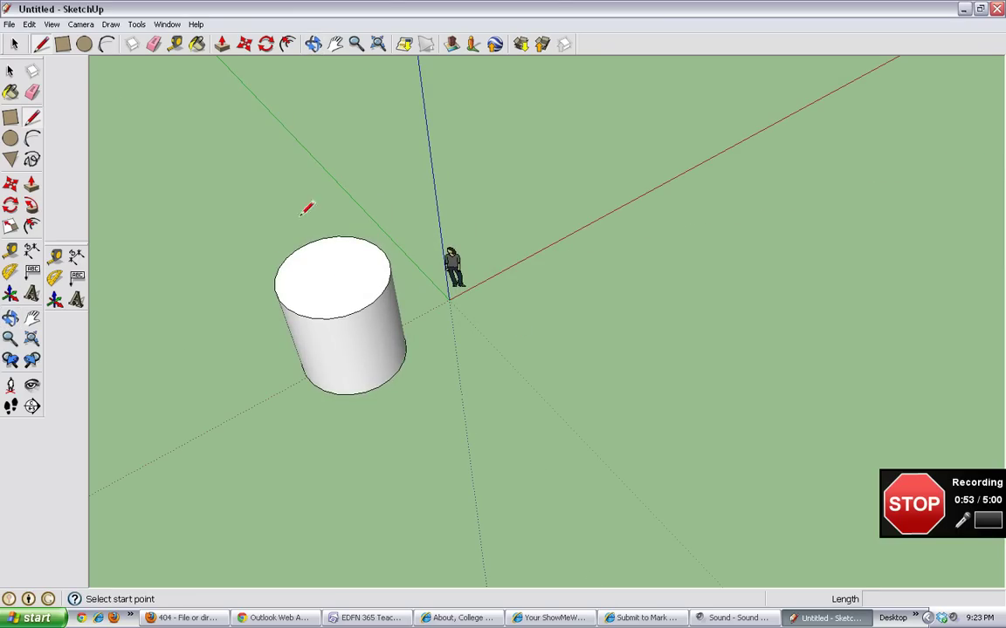
click(85, 49)
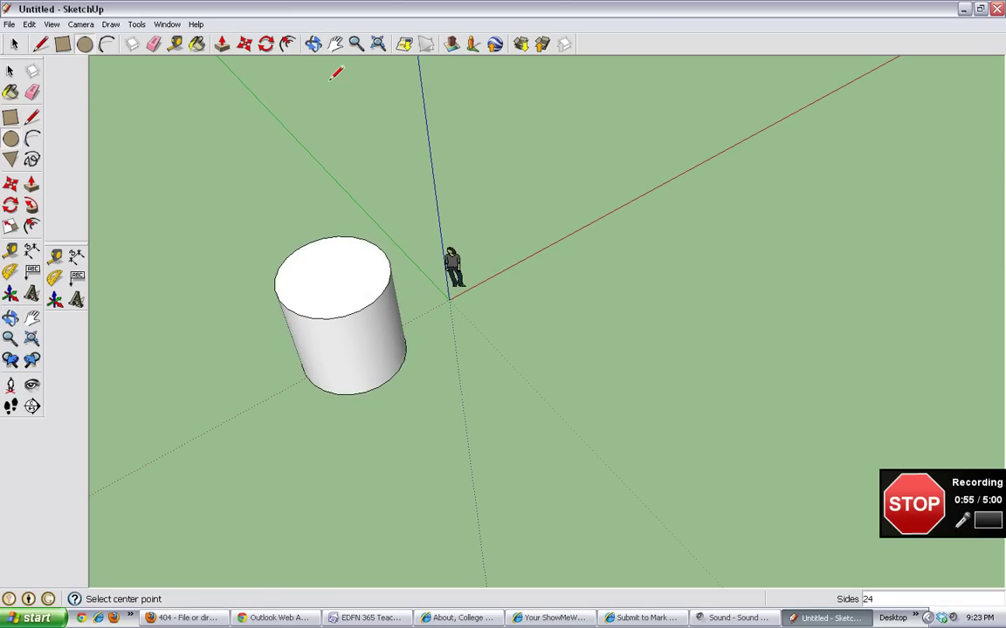
click(313, 44)
drag(236, 281, 257, 303)
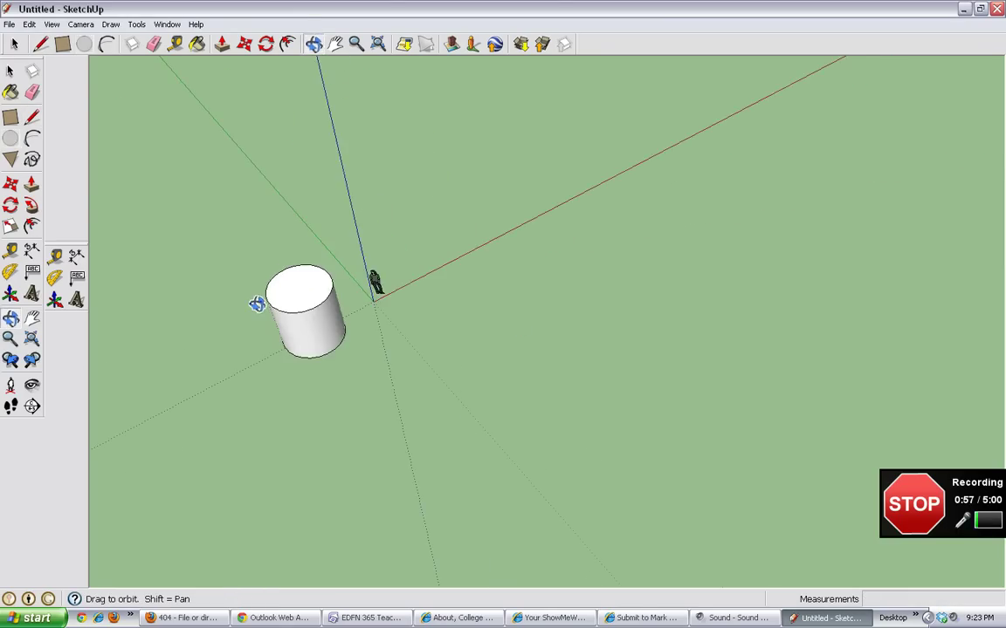
click(335, 43)
drag(264, 354, 388, 327)
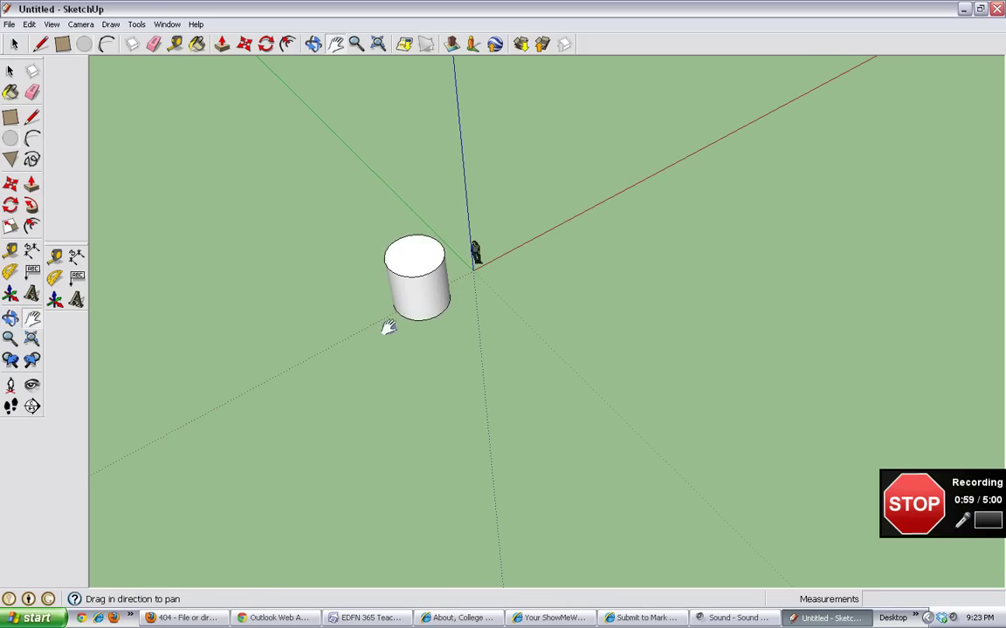
click(85, 44)
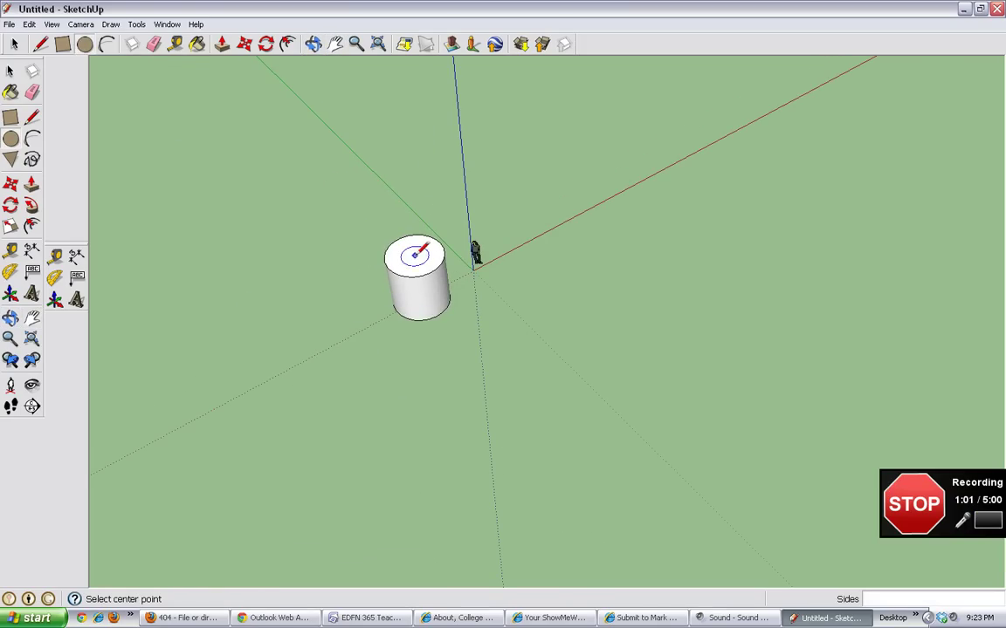
- Draw a temporary diameter line across the cylinder's top face
click(40, 44)
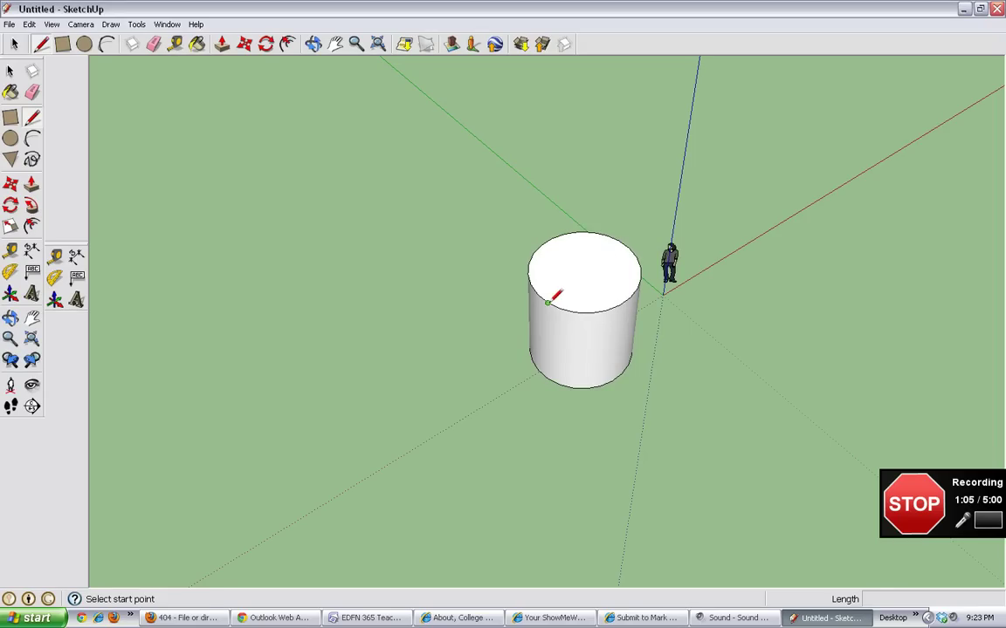
click(547, 302)
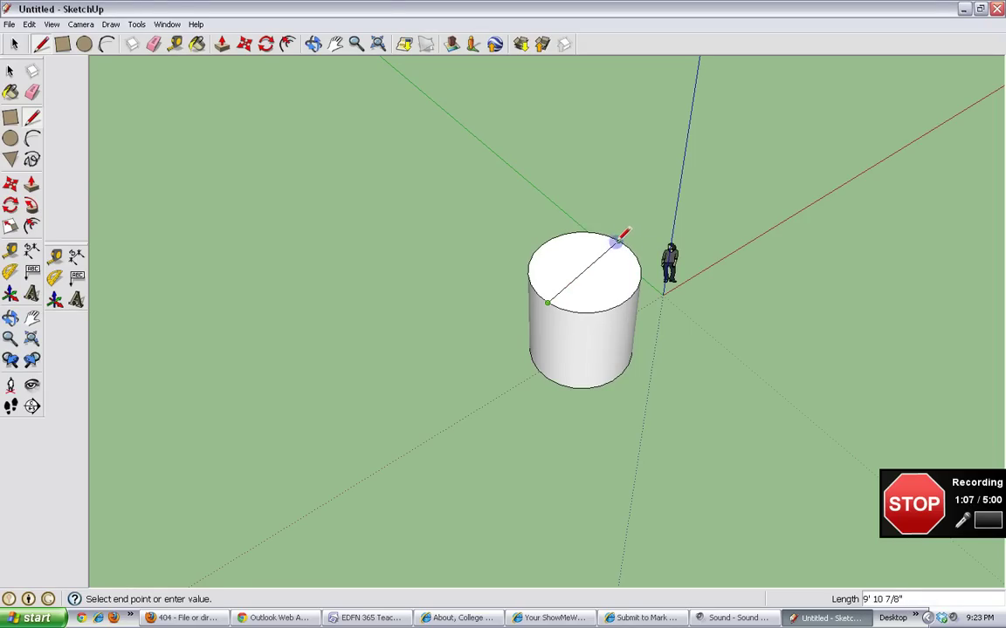
click(615, 241)
click(313, 44)
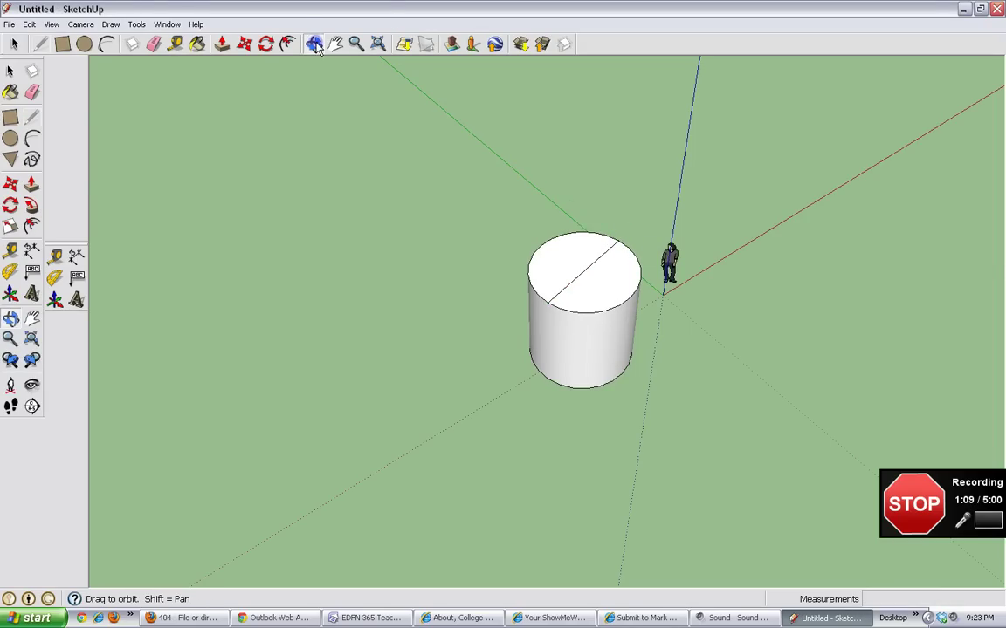
drag(566, 286, 416, 350)
- Draw an inner circle at the diameter's midpoint, then erase the diameter line and leftover seam
click(84, 44)
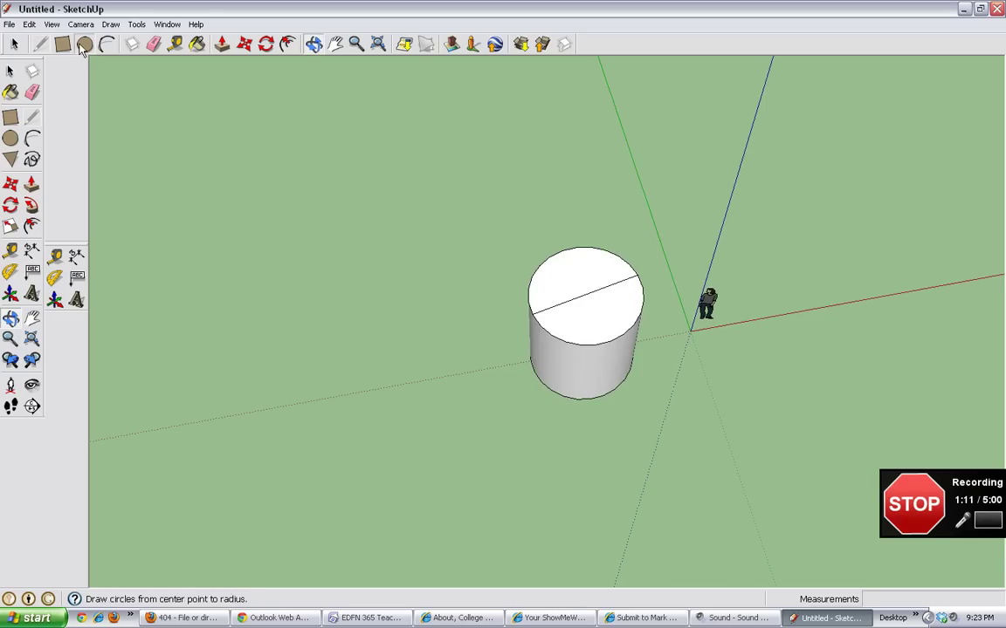
click(585, 295)
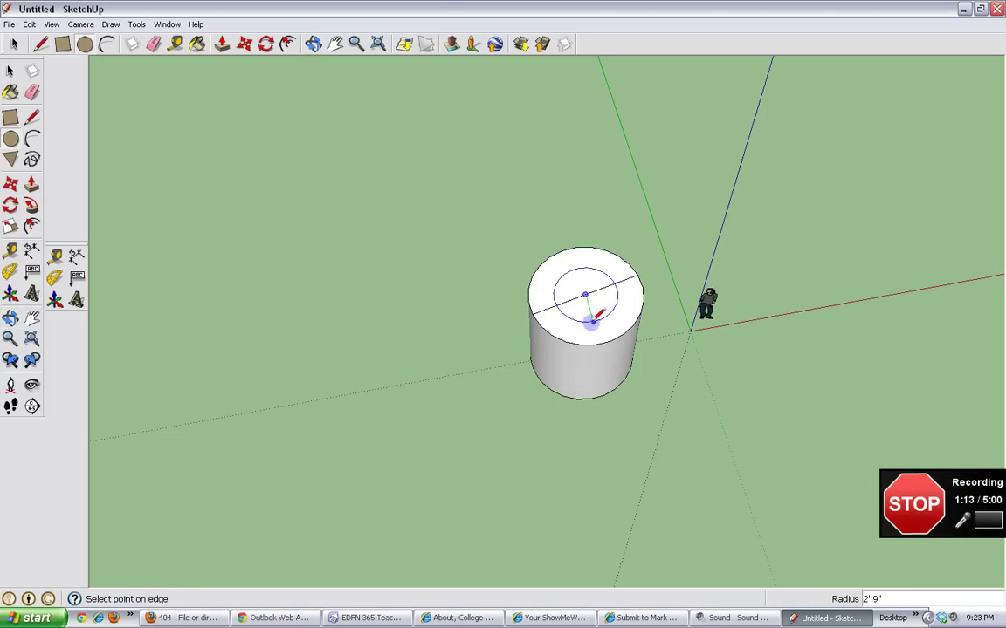
click(587, 332)
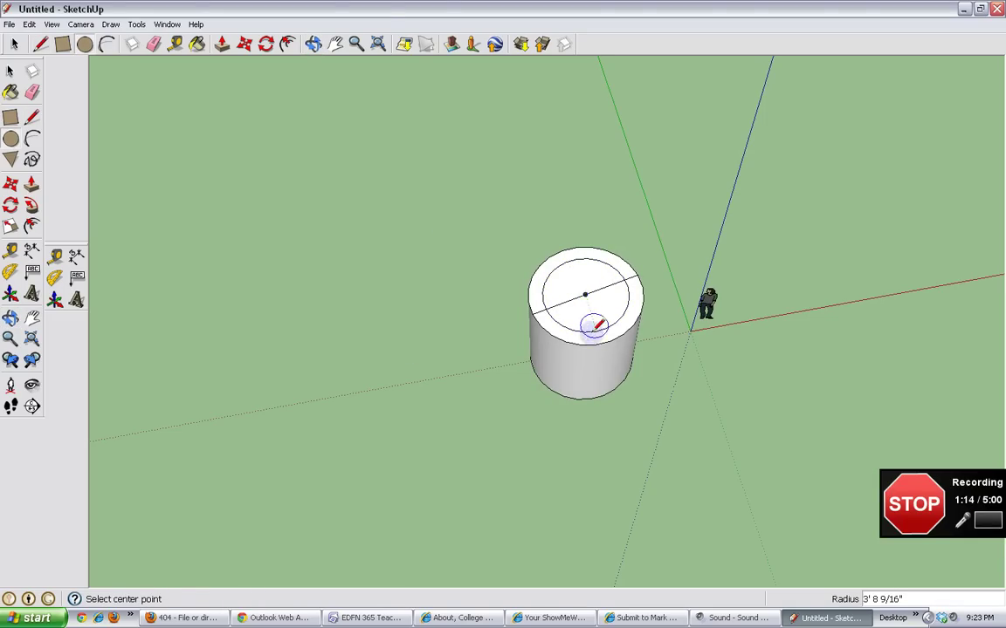
click(154, 44)
click(567, 297)
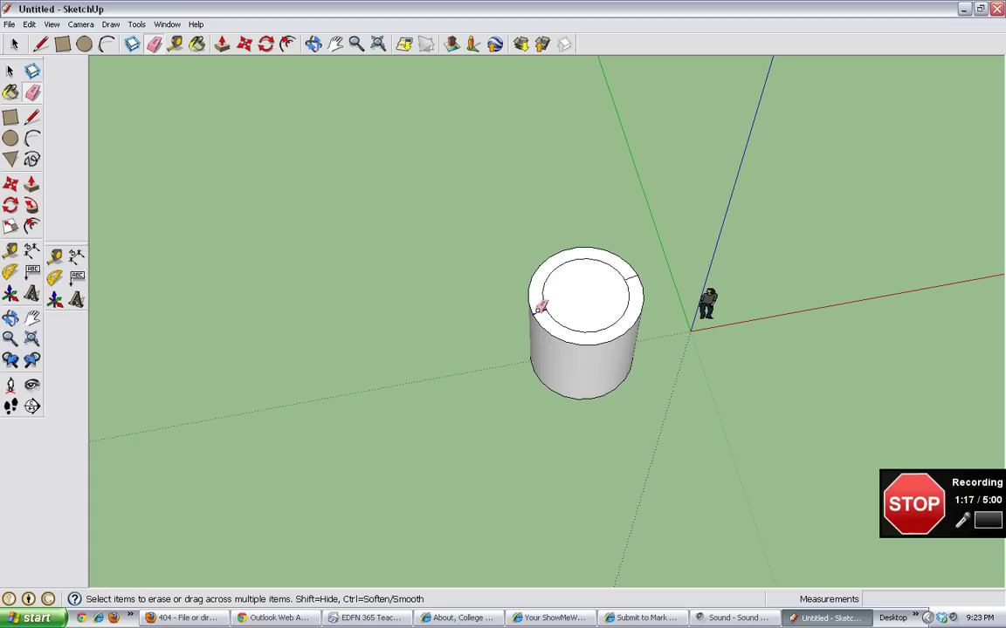
click(632, 276)
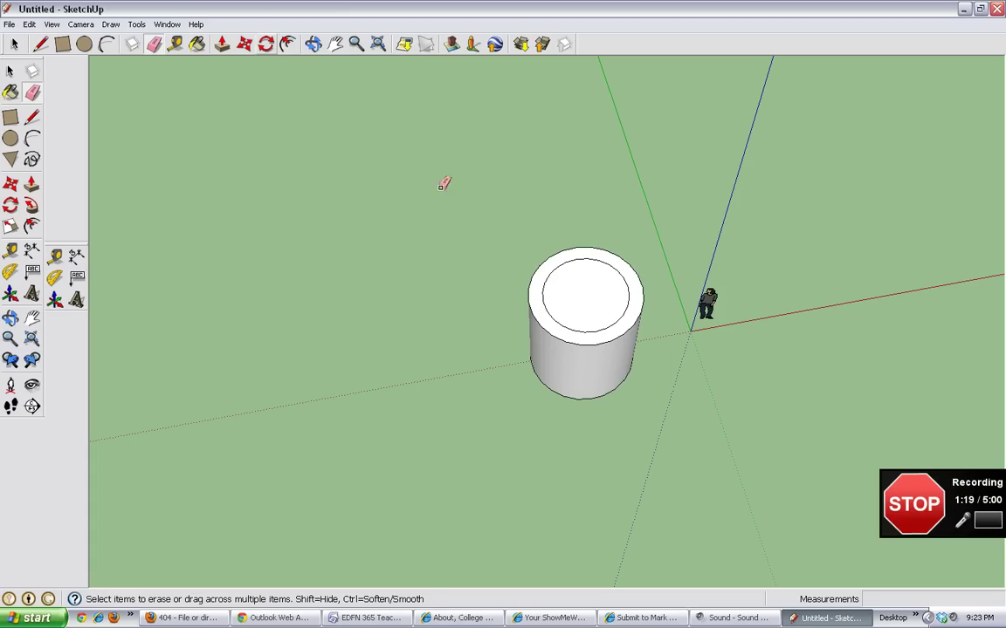
- Pull the inner top circle up about 16' 7 1/4" into a narrower upper stage
key(o)
drag(454, 245, 250, 105)
click(222, 44)
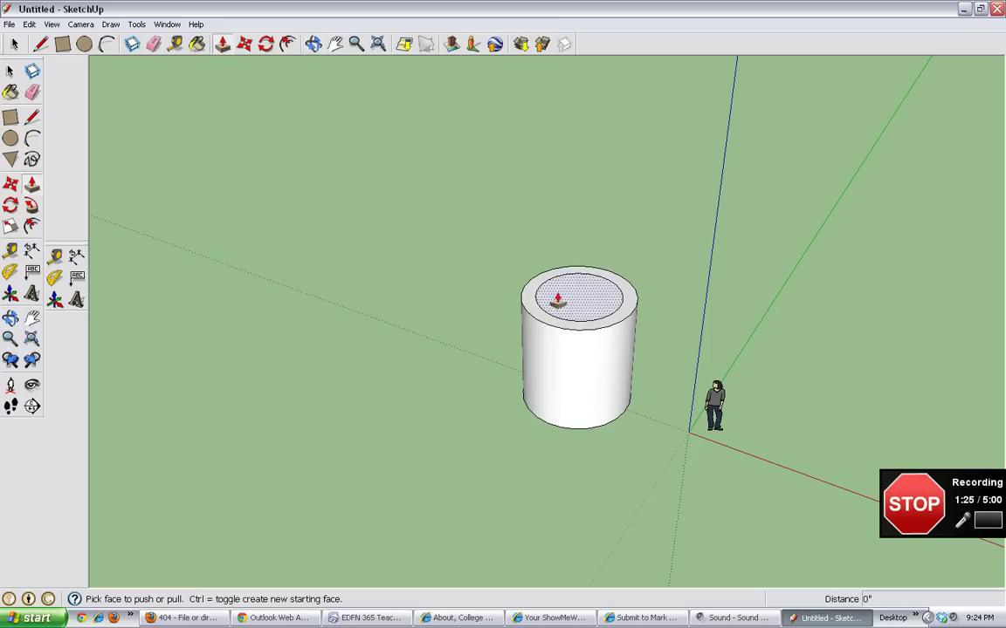
drag(563, 295, 570, 102)
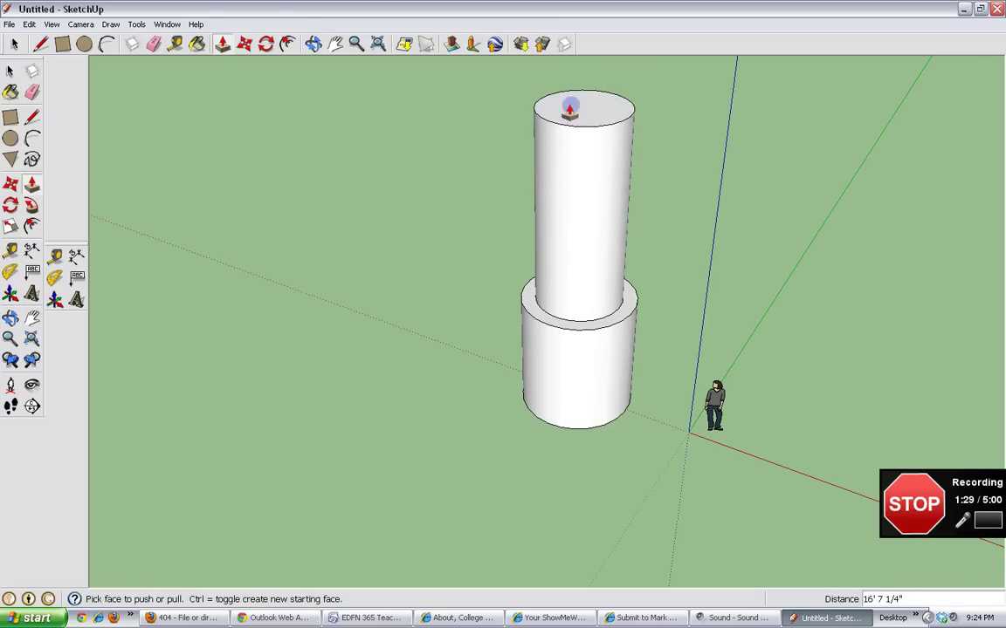
click(313, 44)
drag(522, 277, 707, 353)
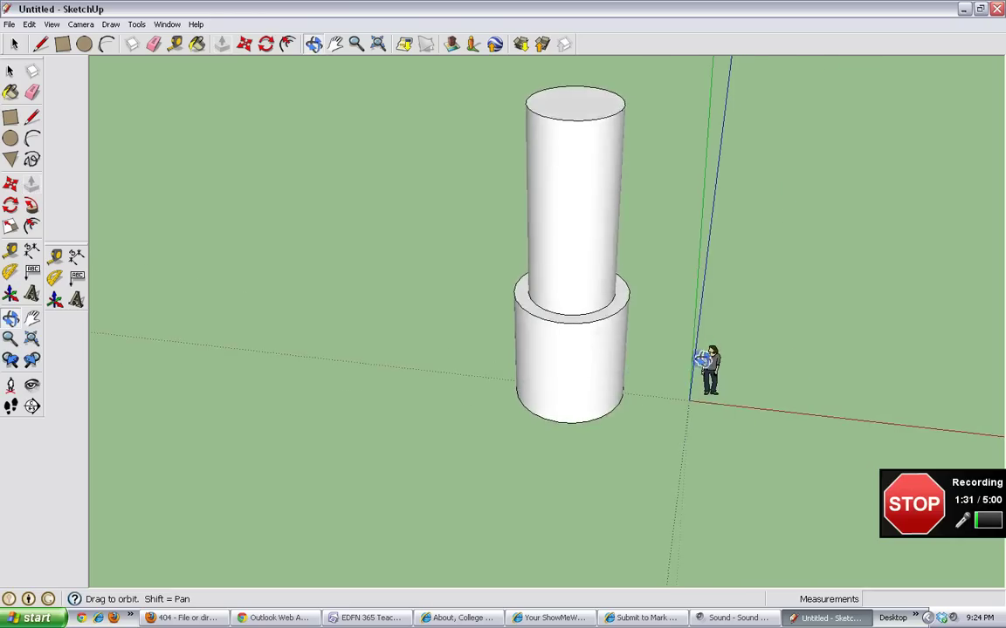
- Zoom in on the ledge and draw a short line from its inner edge to the edge midpoint
scroll(590, 328, up, 3)
scroll(584, 321, up, 2)
drag(579, 314, 479, 323)
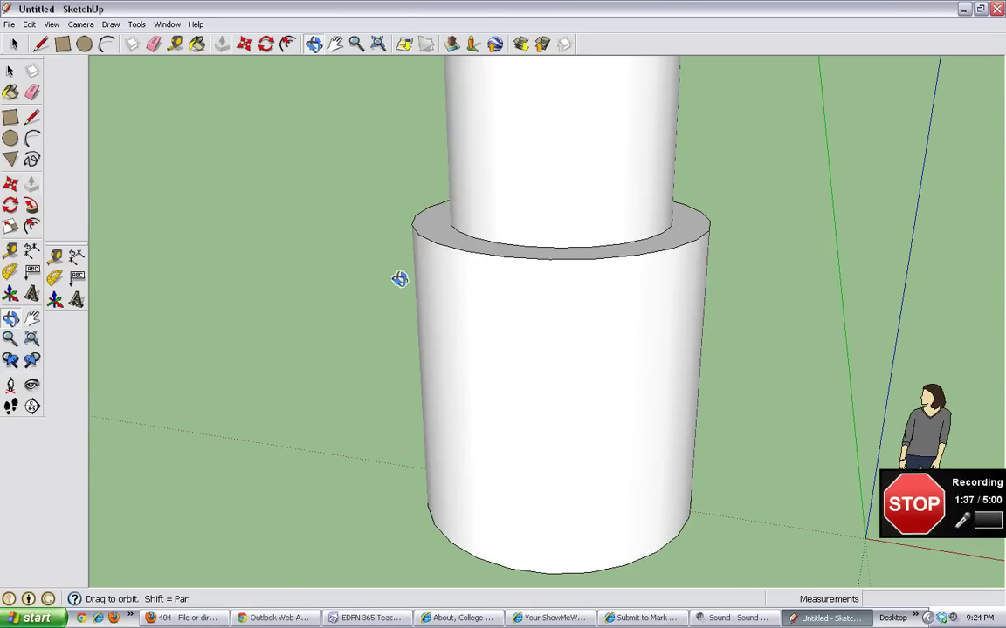
click(41, 44)
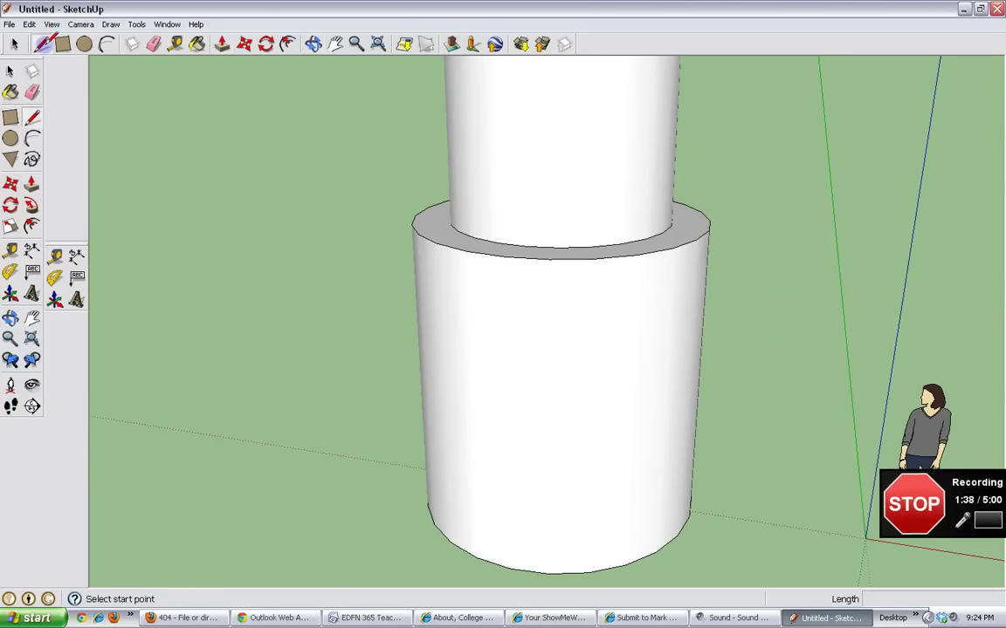
click(549, 259)
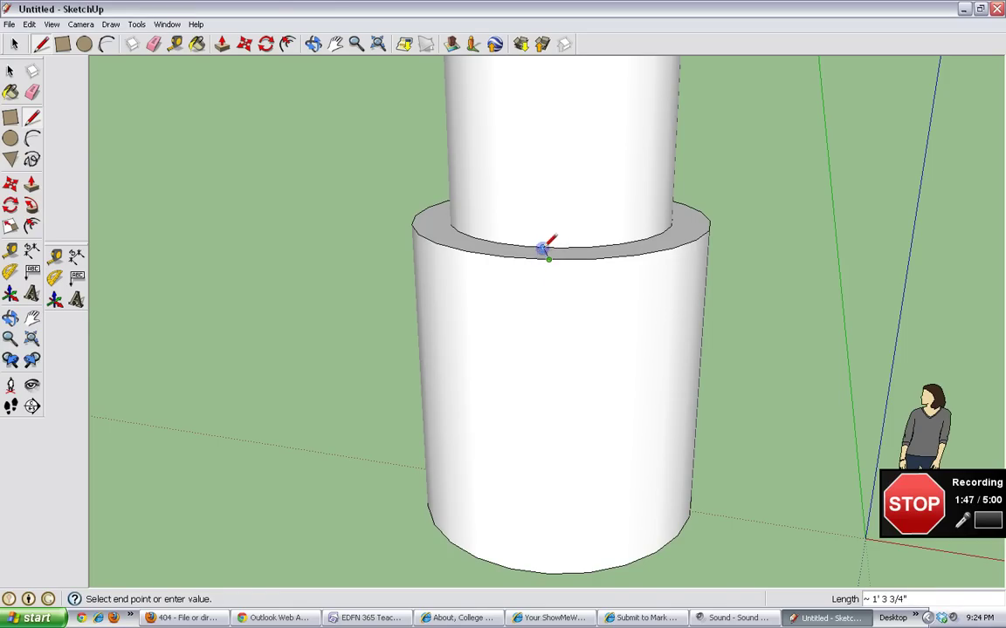
click(543, 248)
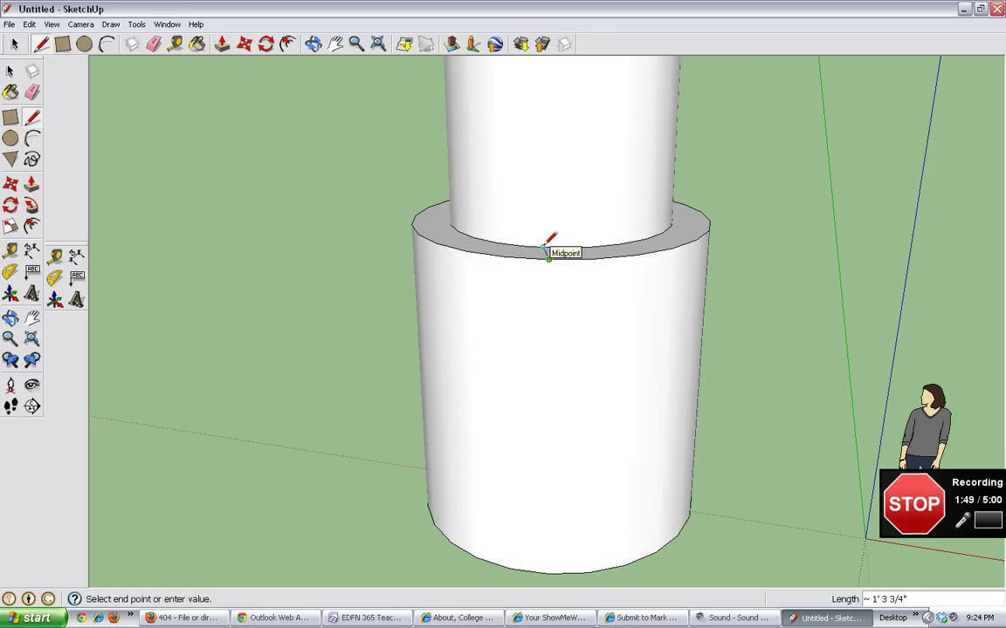
click(543, 247)
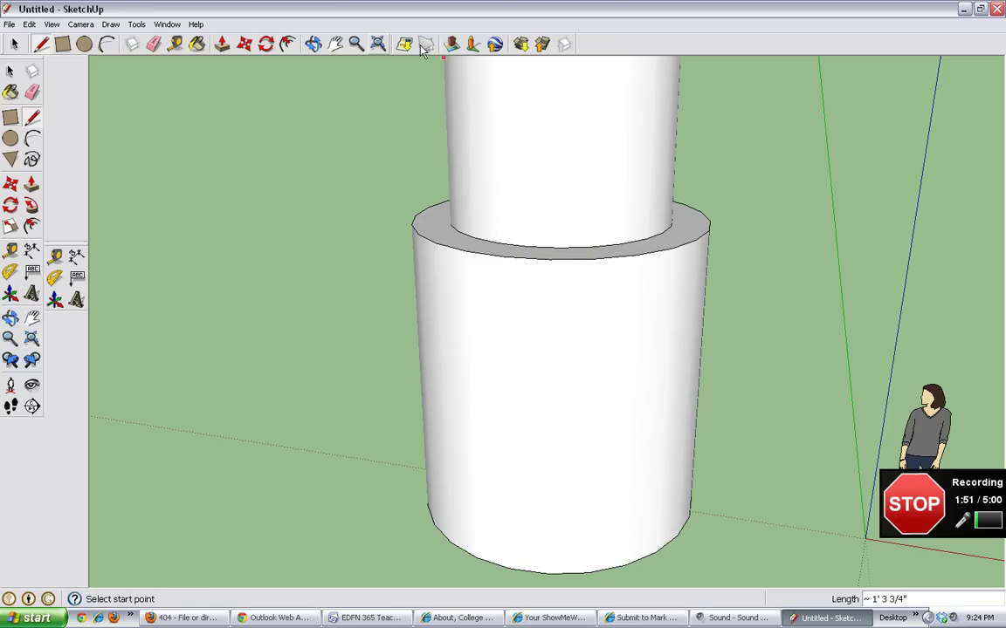
- Draw a line across the ledge from its outer edge to the inner rim
click(313, 44)
drag(376, 200, 541, 437)
click(40, 44)
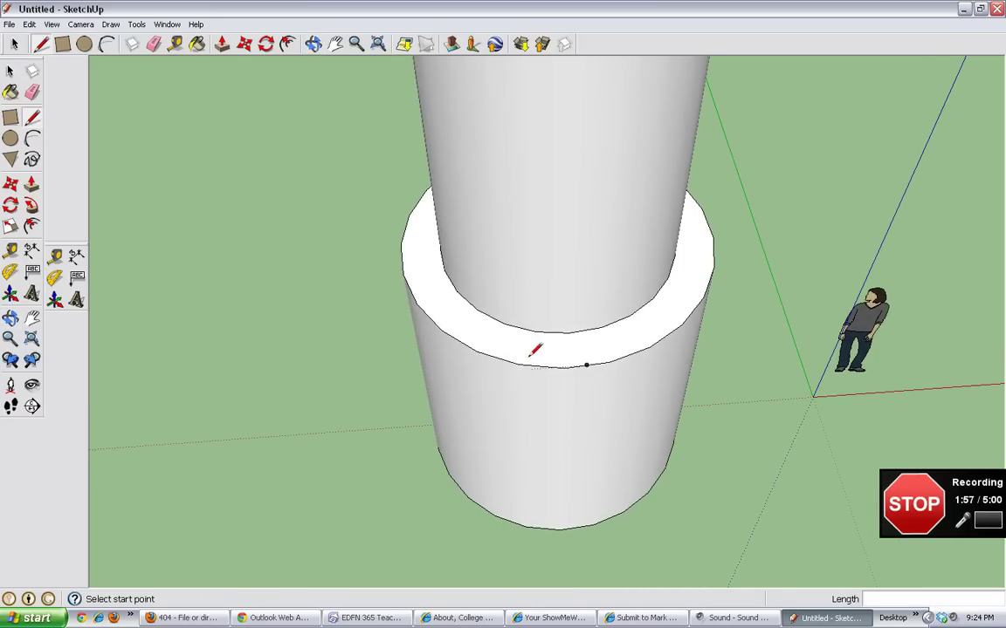
click(564, 367)
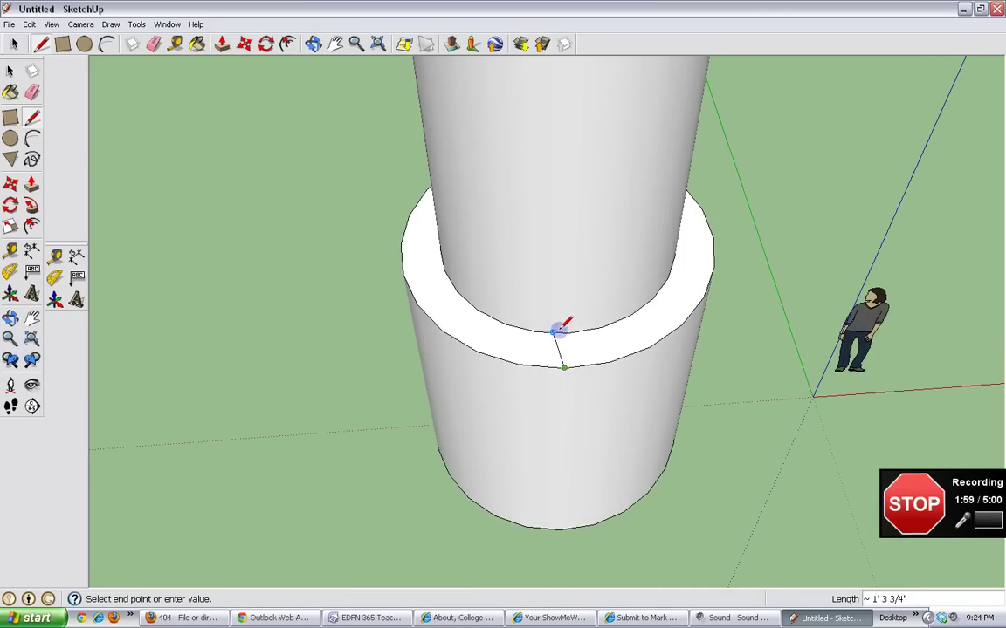
click(565, 331)
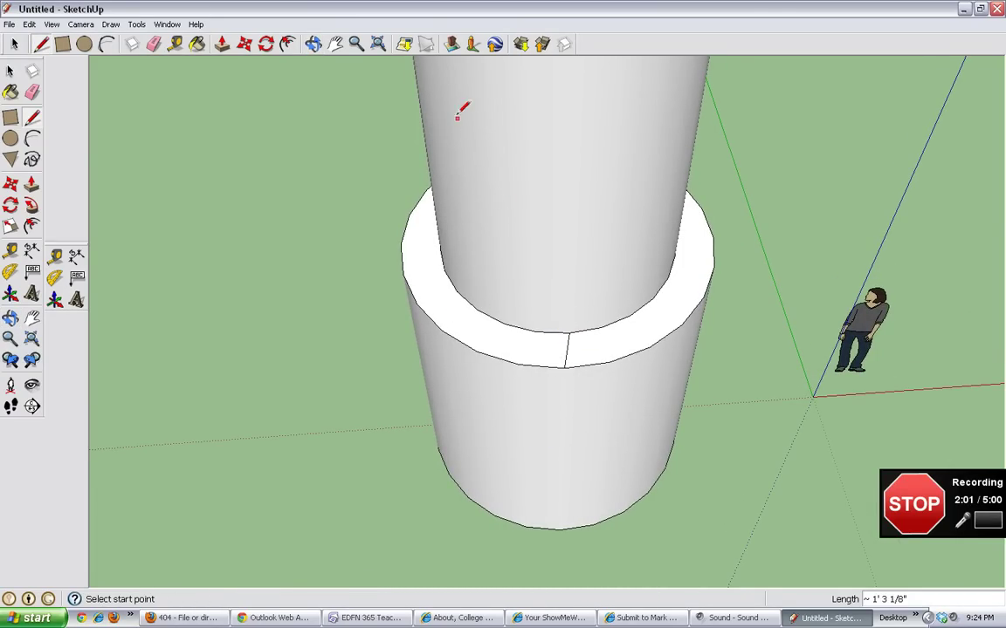
click(313, 44)
mouse_move(386, 248)
mouse_down()
mouse_move(448, 292)
mouse_move(502, 241)
mouse_move(271, 253)
mouse_move(267, 262)
mouse_up()
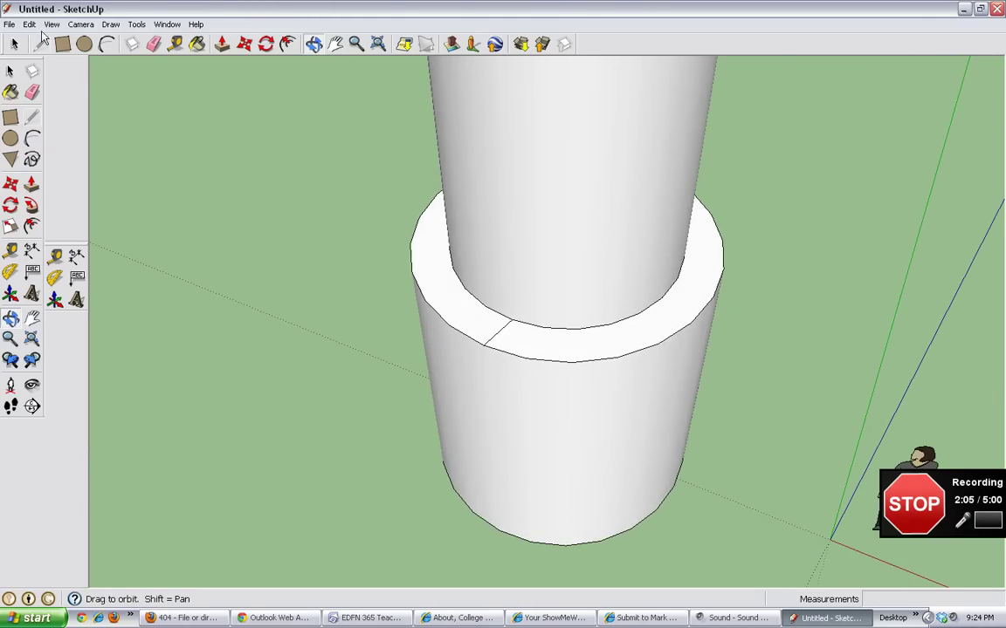
- Draw a vertical edge up the upper cylinder and close the triangle back at the outer edge
click(41, 43)
click(511, 321)
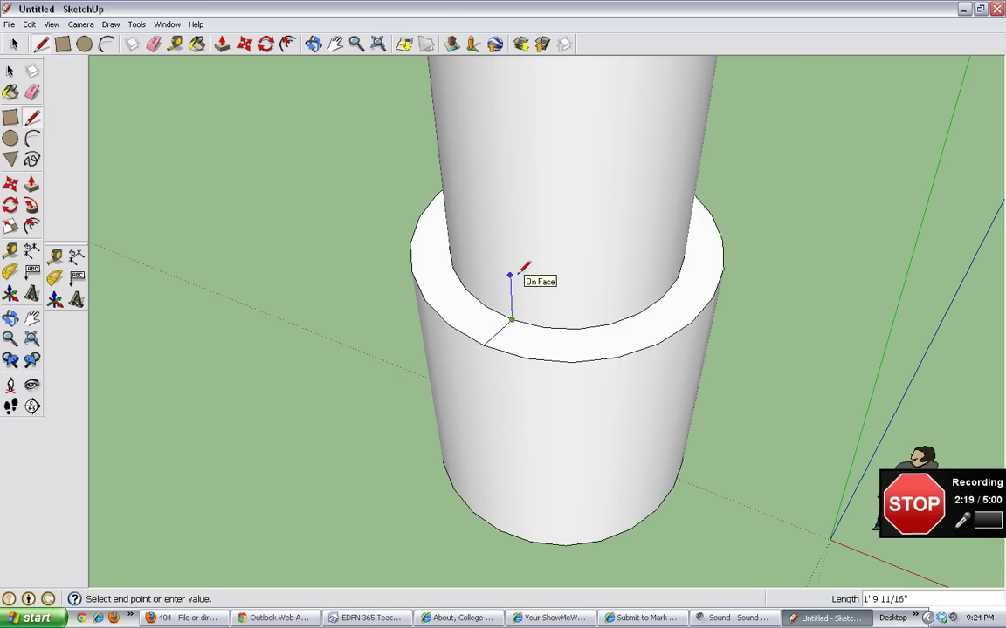
click(519, 271)
key(Escape)
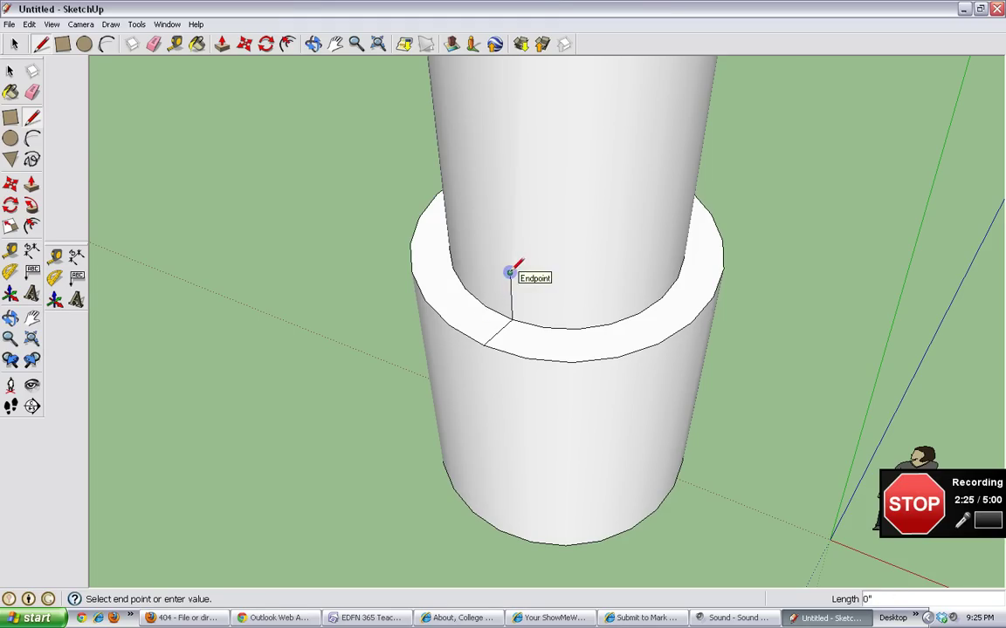
click(485, 342)
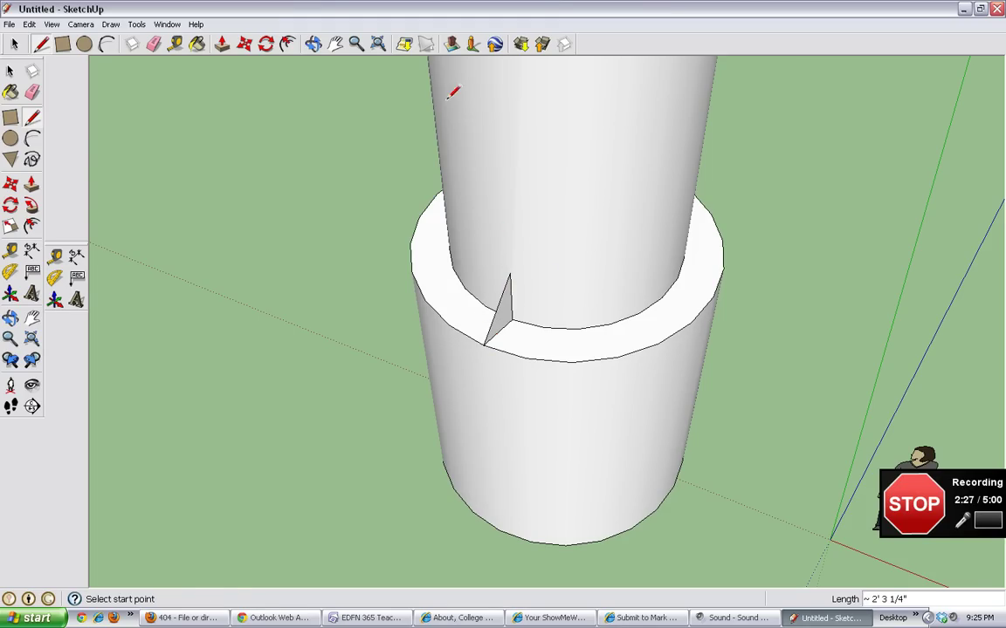
click(313, 44)
drag(690, 245, 818, 359)
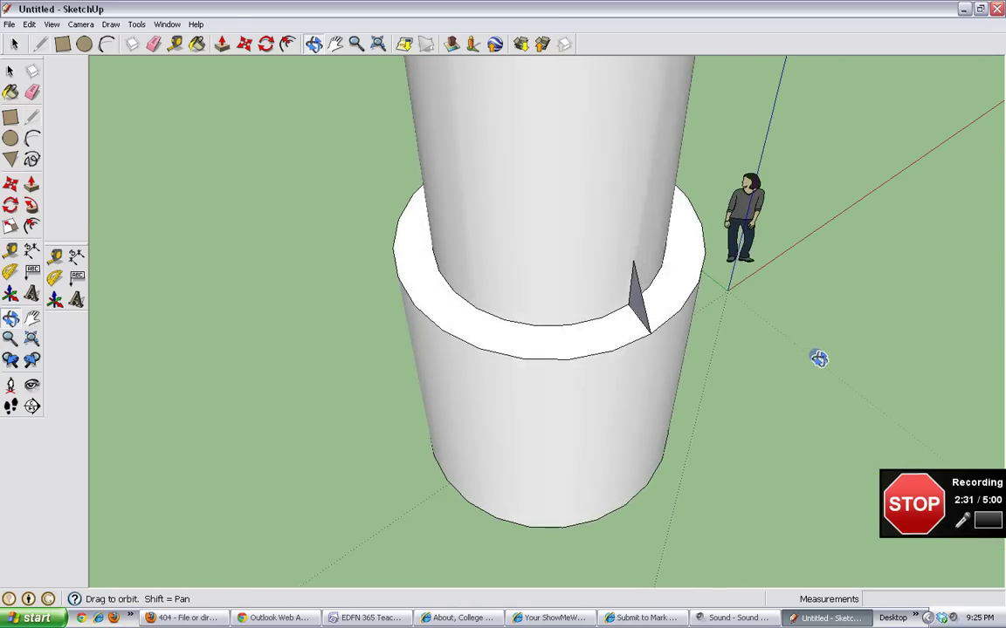
click(136, 23)
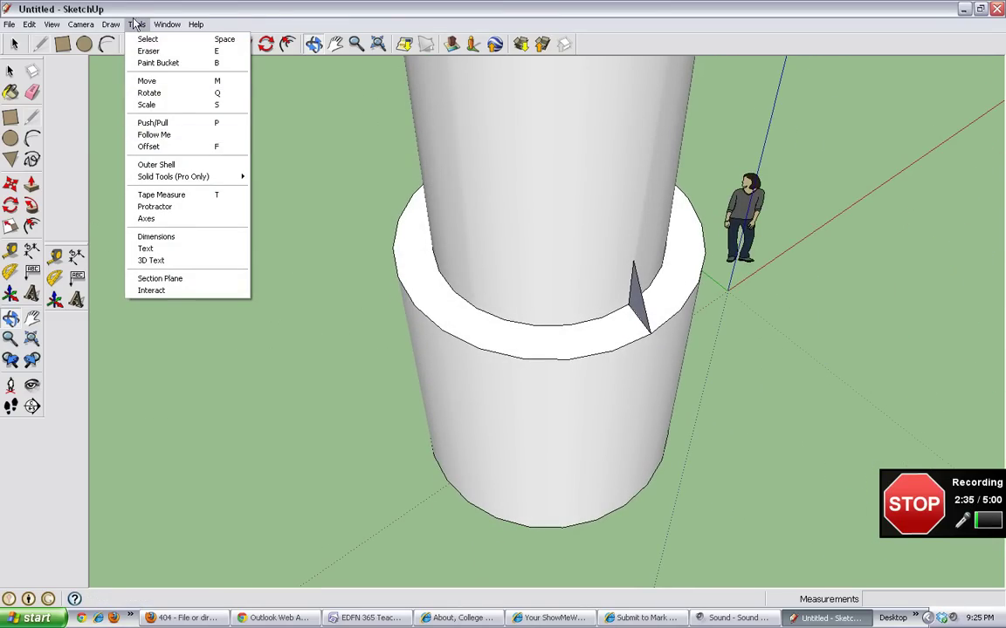
click(161, 137)
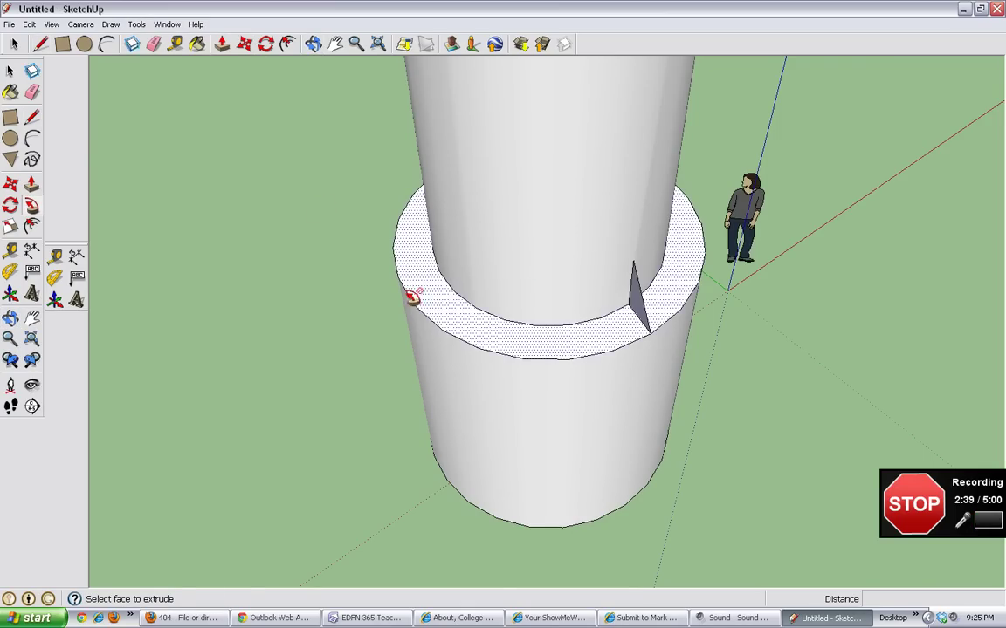
click(635, 289)
mouse_move(634, 310)
mouse_down()
mouse_move(568, 326)
mouse_move(450, 323)
mouse_move(405, 275)
mouse_move(410, 199)
mouse_move(560, 168)
mouse_move(666, 230)
mouse_move(704, 291)
mouse_move(669, 333)
mouse_move(625, 346)
mouse_up()
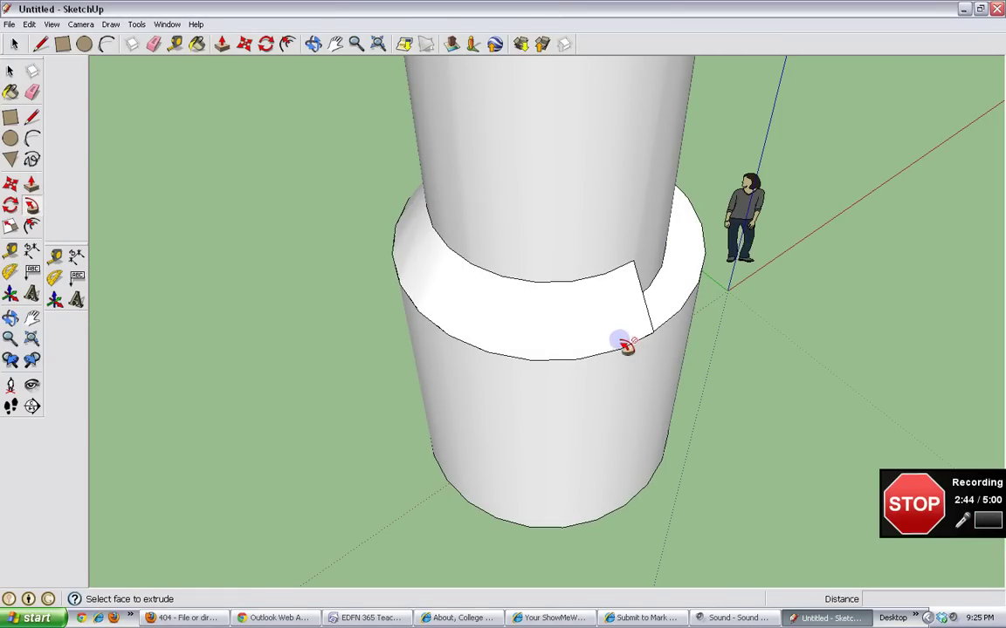
click(313, 44)
drag(262, 131, 99, 171)
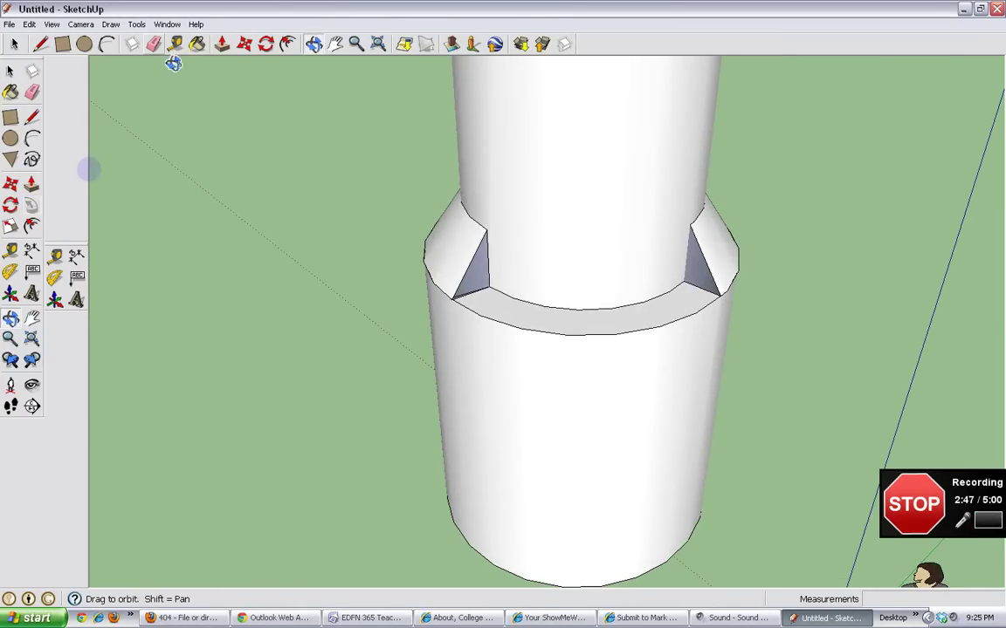
click(131, 24)
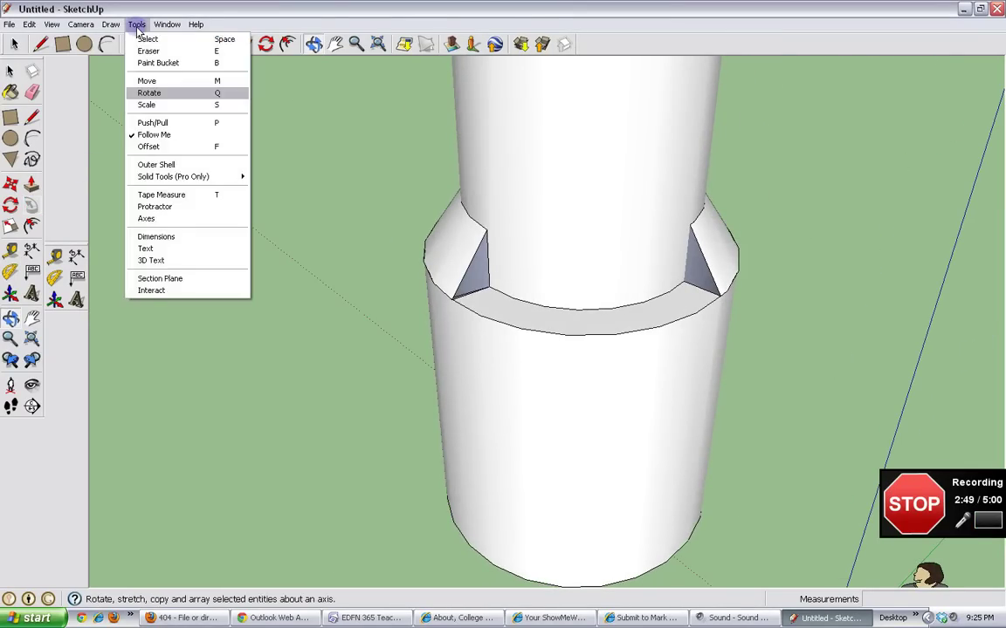
click(163, 135)
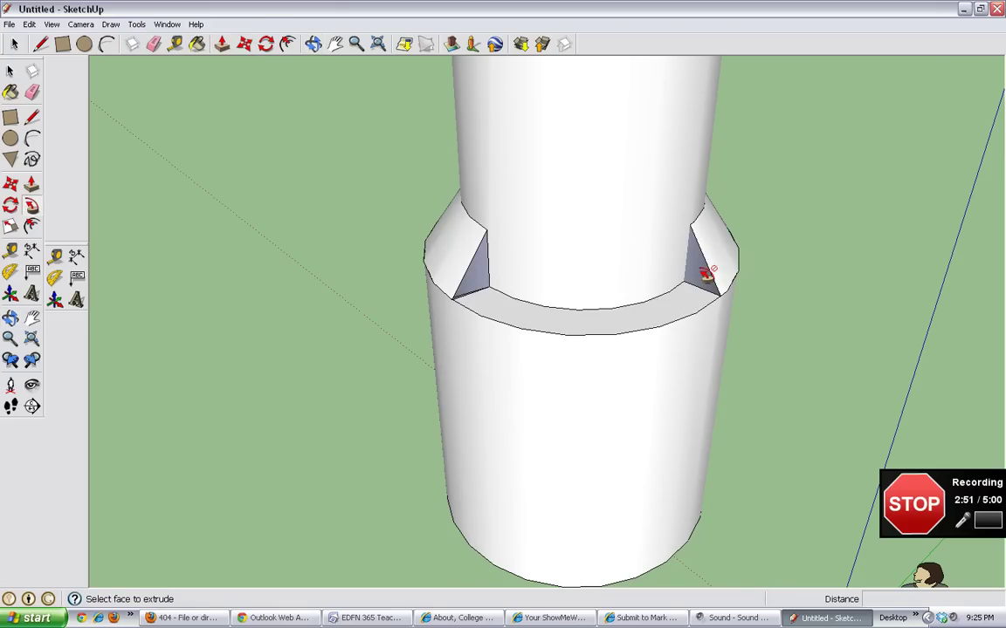
click(336, 44)
click(312, 44)
drag(541, 288, 354, 390)
click(29, 24)
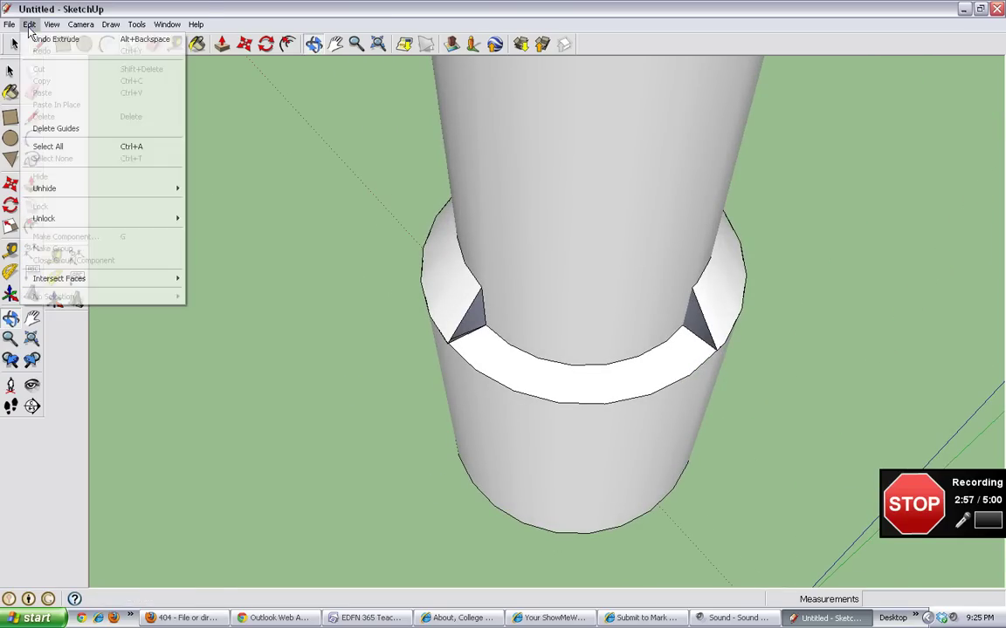
click(57, 40)
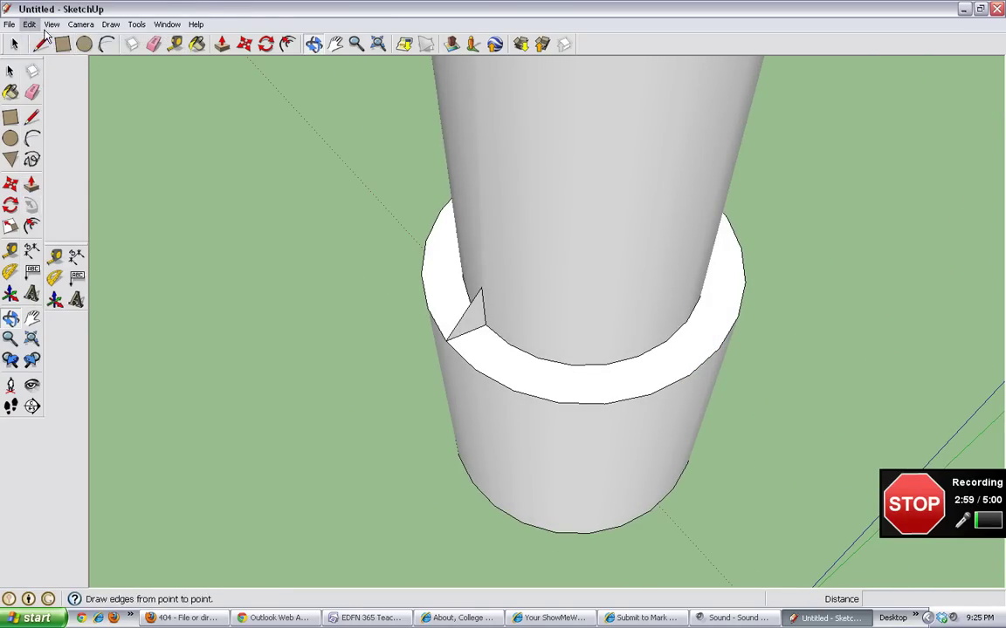
click(30, 24)
click(253, 155)
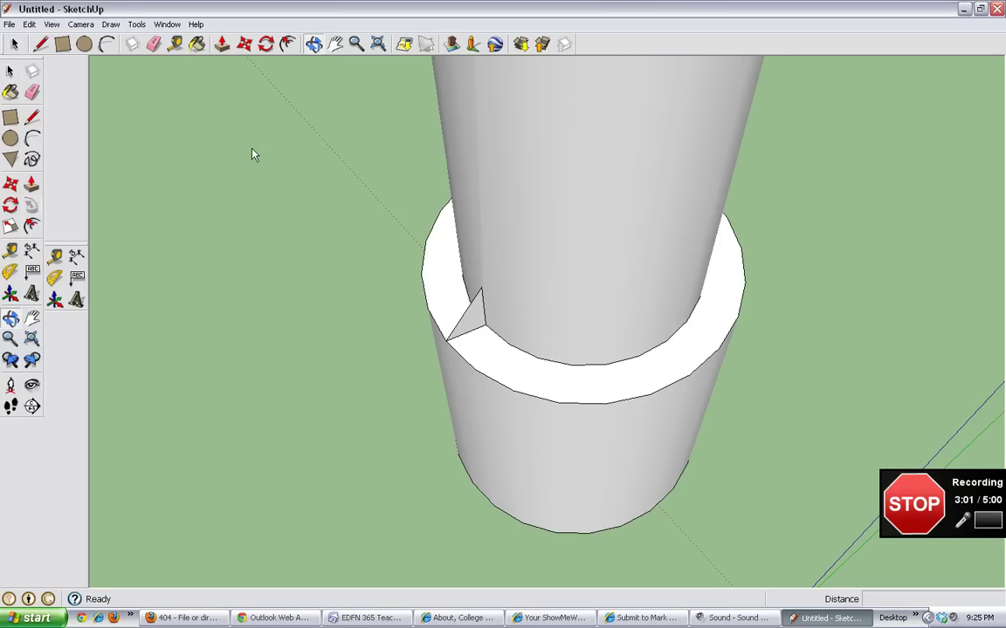
- Sweep the triangle profile around the ledge ring with Follow Me to form a tapered collar
click(314, 44)
drag(375, 105, 695, 79)
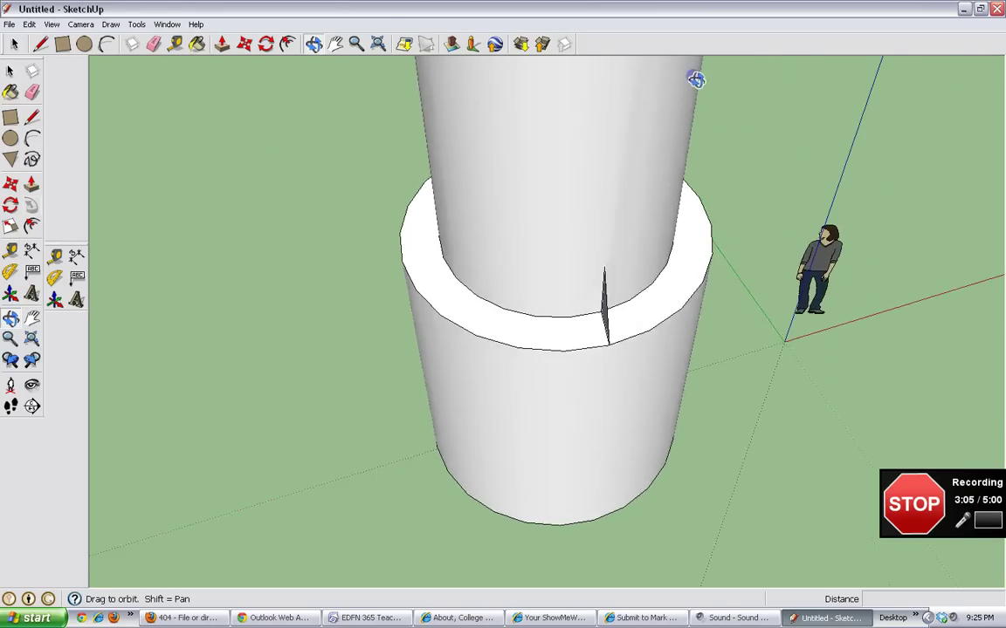
click(135, 23)
click(148, 130)
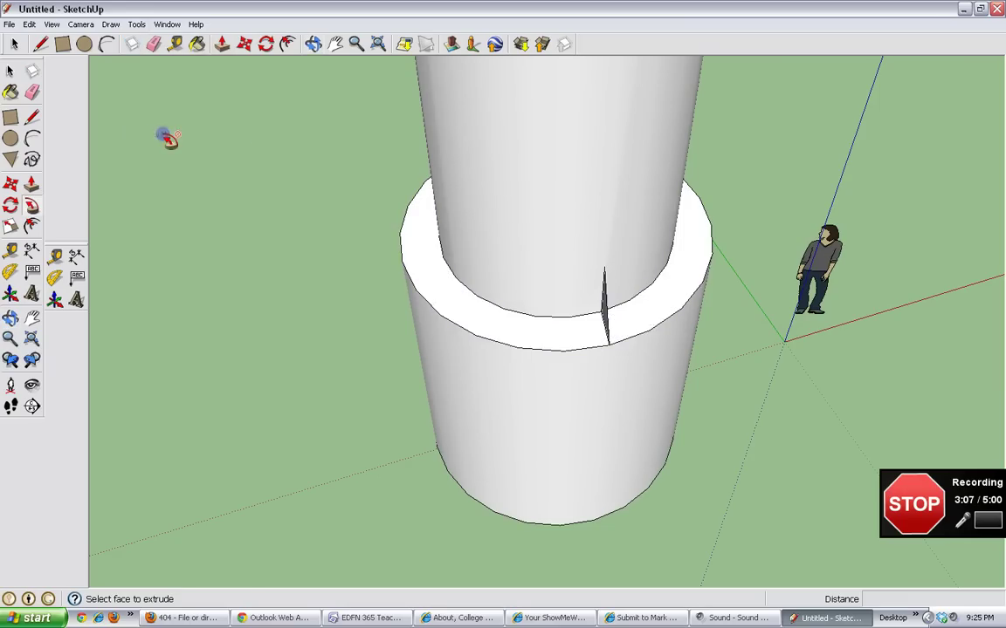
mouse_move(604, 316)
mouse_down()
mouse_move(476, 287)
mouse_move(457, 165)
mouse_move(611, 168)
mouse_move(654, 227)
mouse_up()
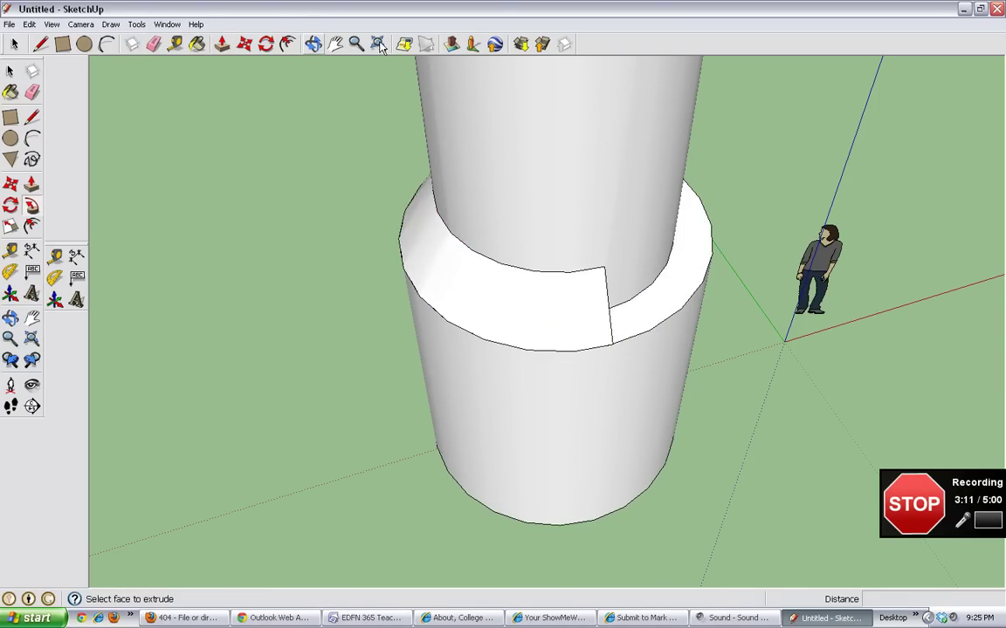
- Orbit to a low side view of the collar and pan down toward the upper cylinder's top
click(313, 43)
drag(856, 227, 784, 85)
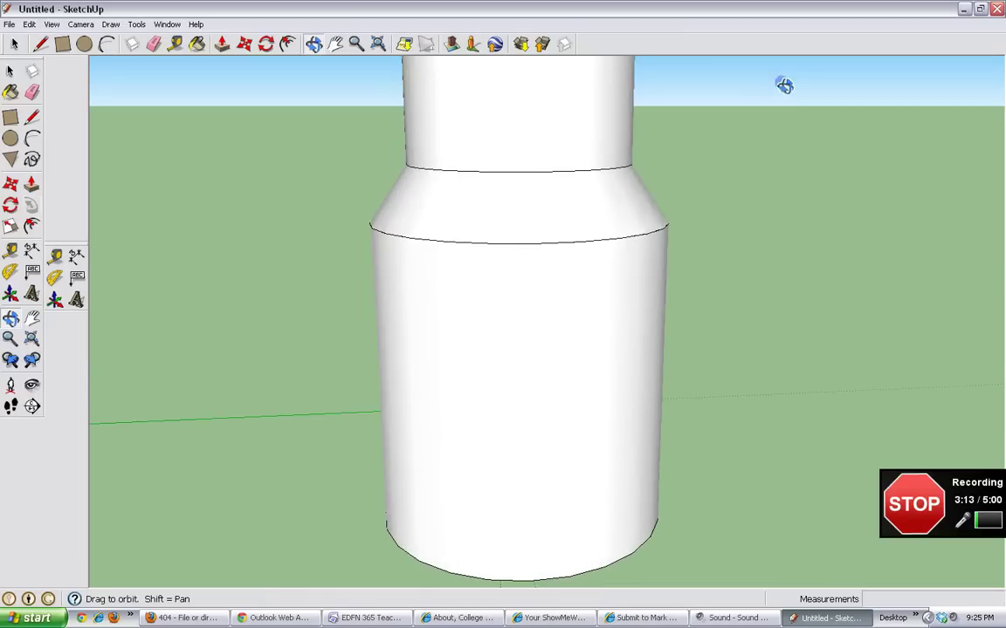
drag(580, 342, 532, 366)
click(335, 44)
drag(464, 99, 458, 164)
- Look straight down on the upper stage's top and draw a diameter line across it
drag(438, 224, 447, 459)
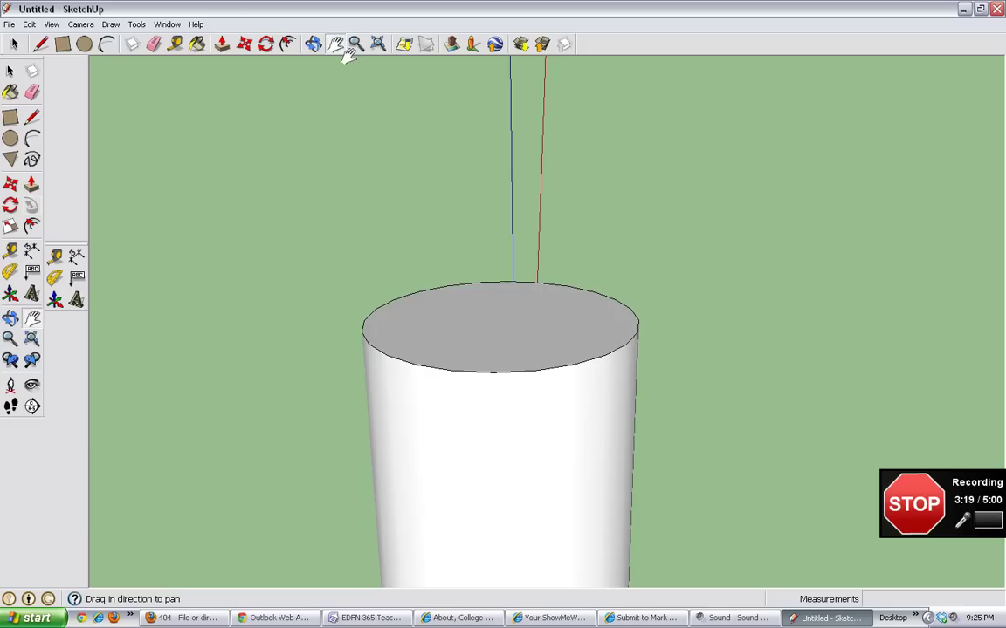
click(313, 44)
drag(371, 218, 369, 443)
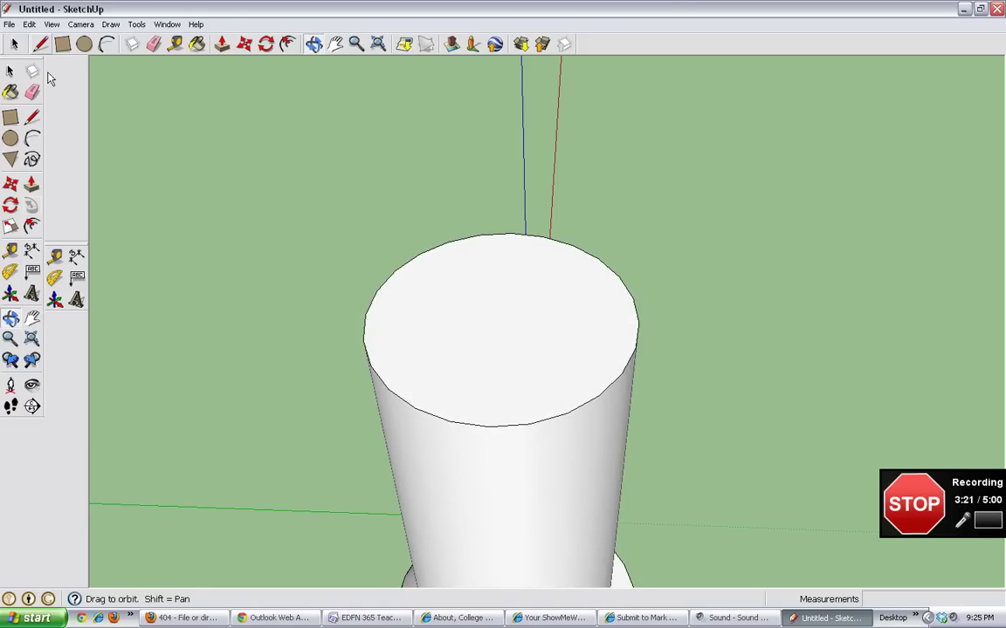
click(42, 49)
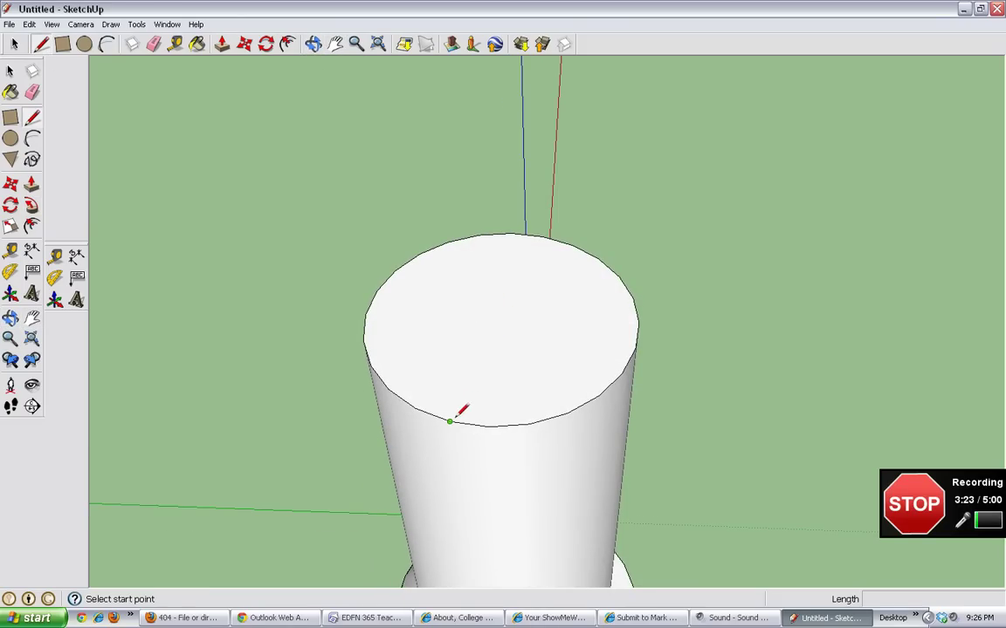
click(313, 44)
drag(410, 261, 435, 498)
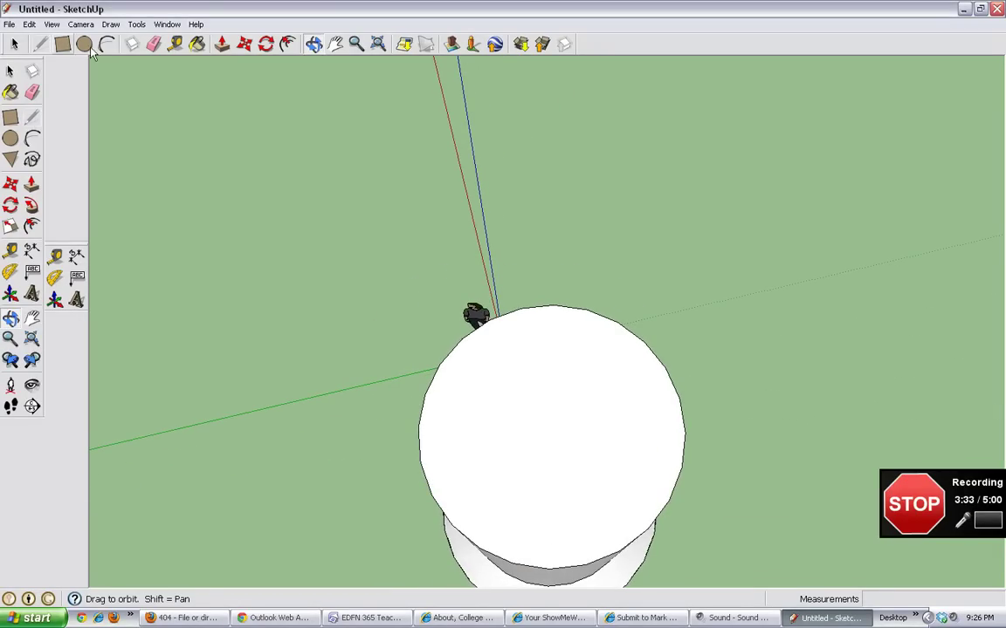
click(40, 43)
click(549, 567)
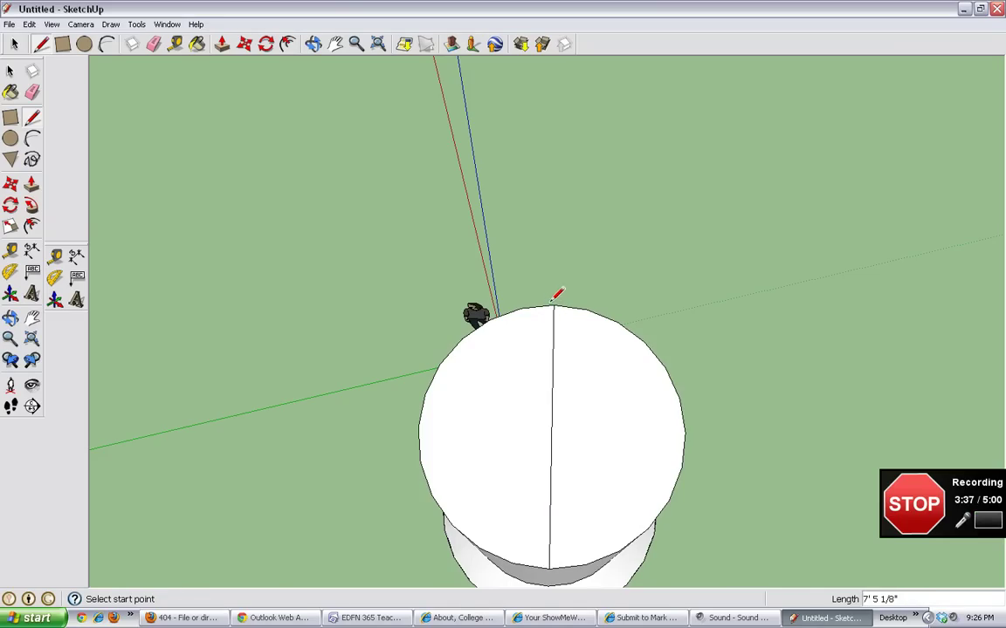
- Draw a small inner circle on the top, then undo it and view the top at an angle
click(85, 44)
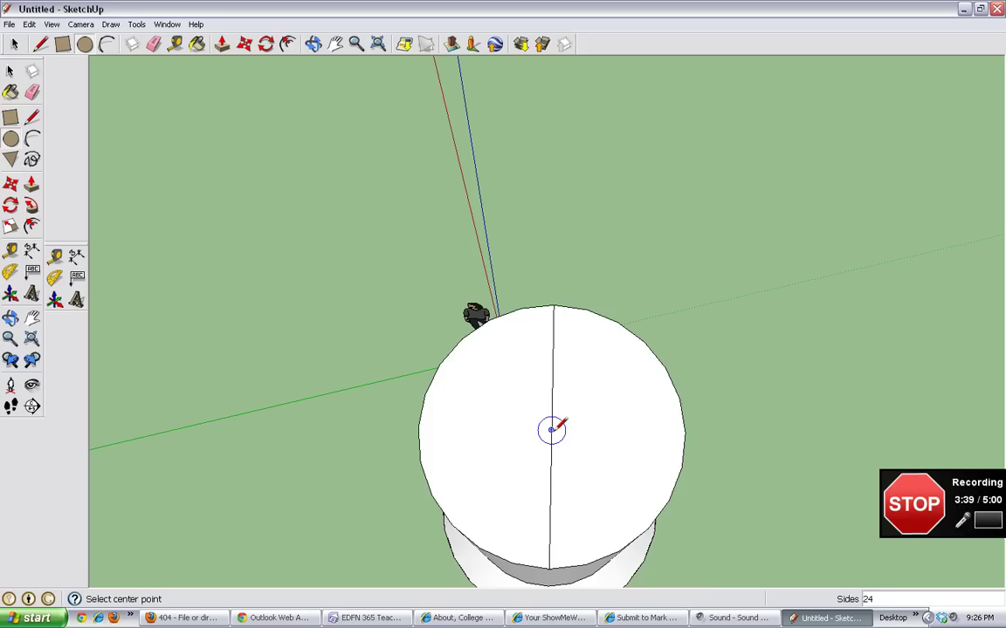
click(550, 429)
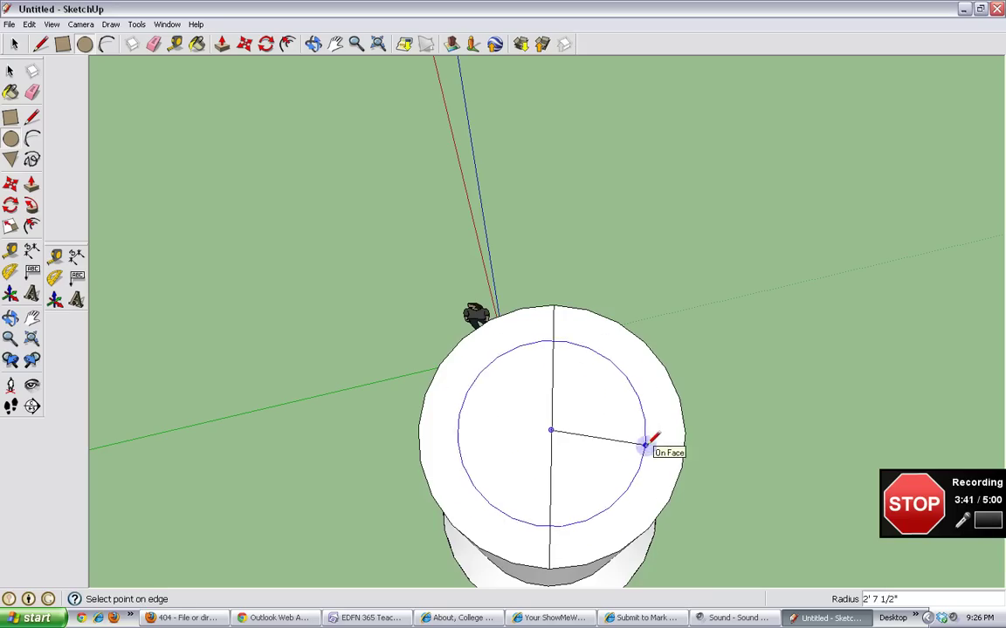
click(594, 441)
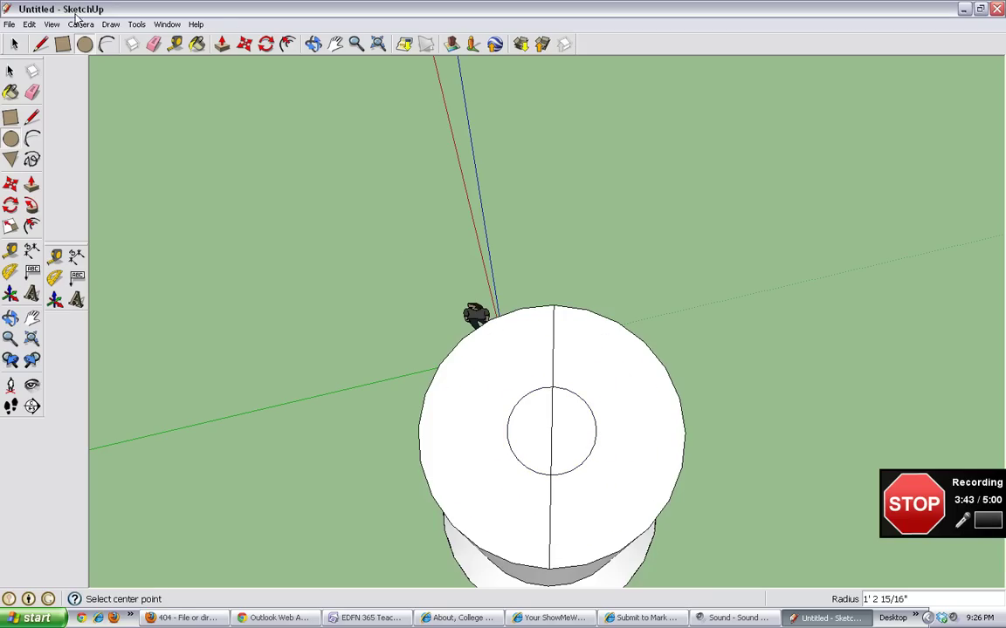
click(29, 23)
click(45, 38)
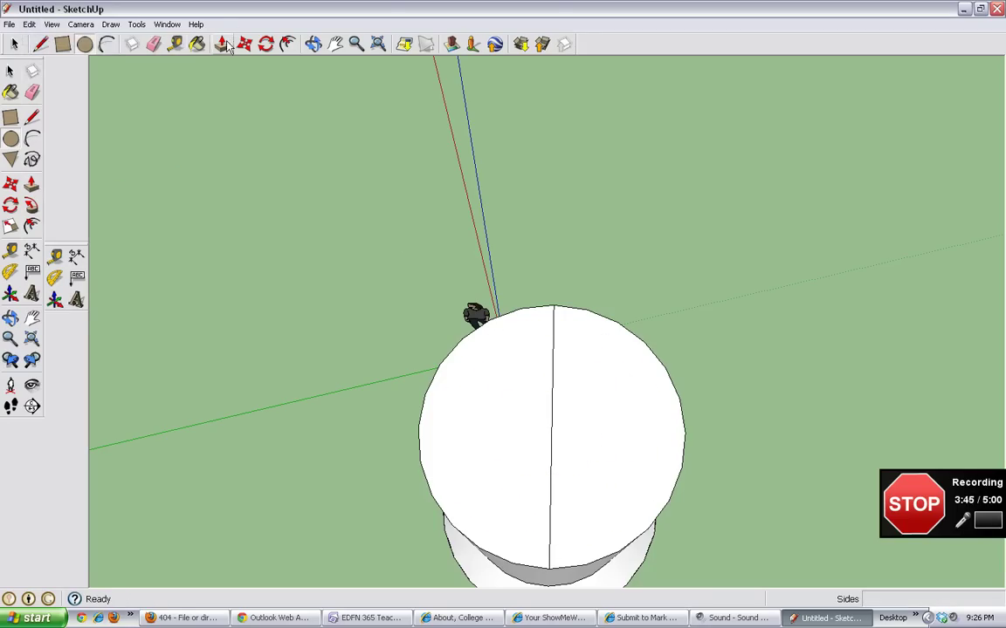
click(313, 44)
drag(476, 410, 308, 303)
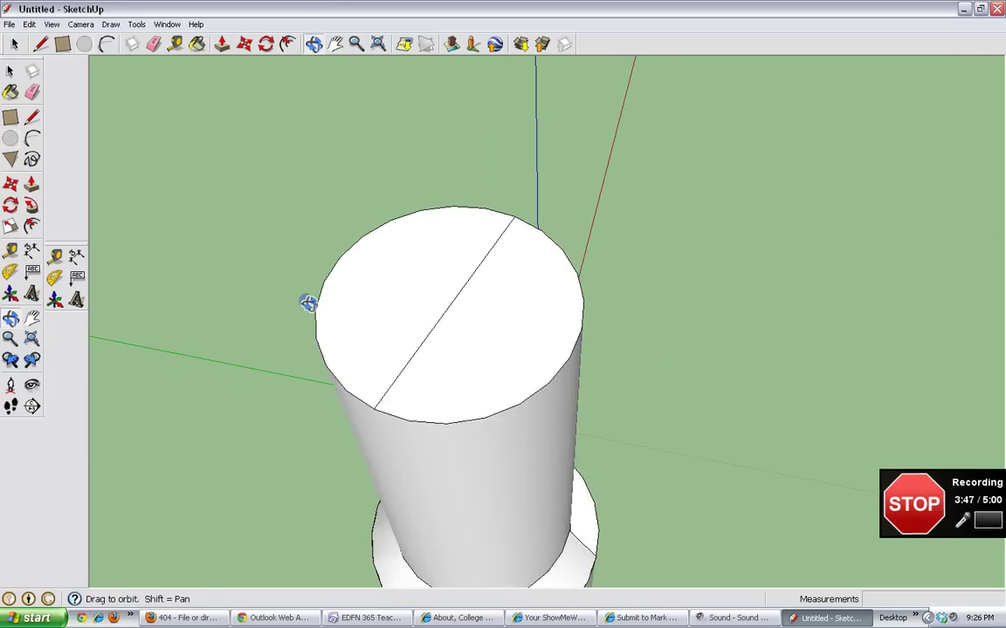
- Draw an upright triangle from the top's centre up to a nose-tip apex and down to the rim
click(40, 44)
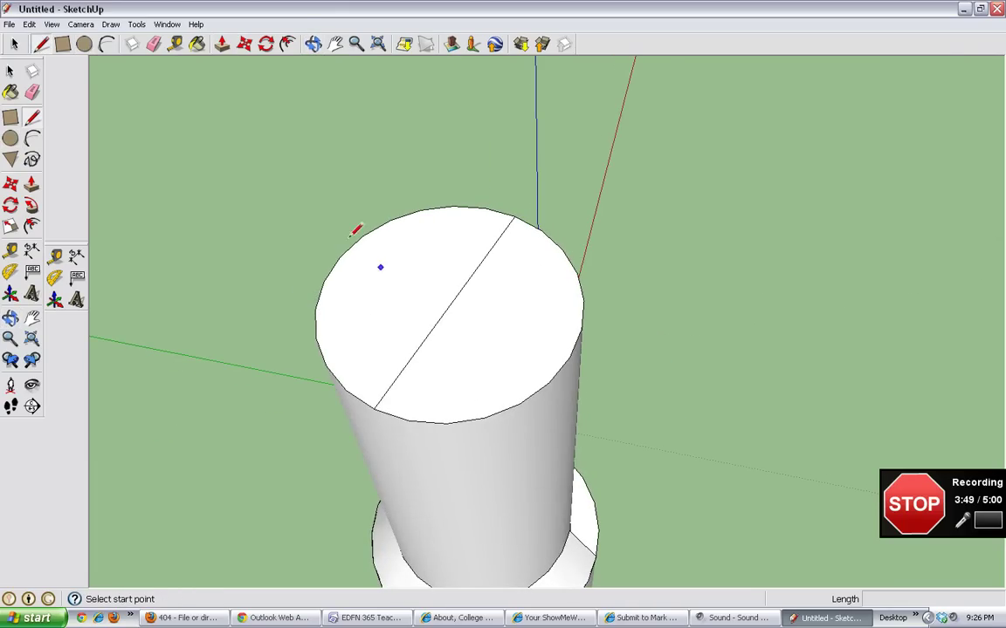
click(450, 304)
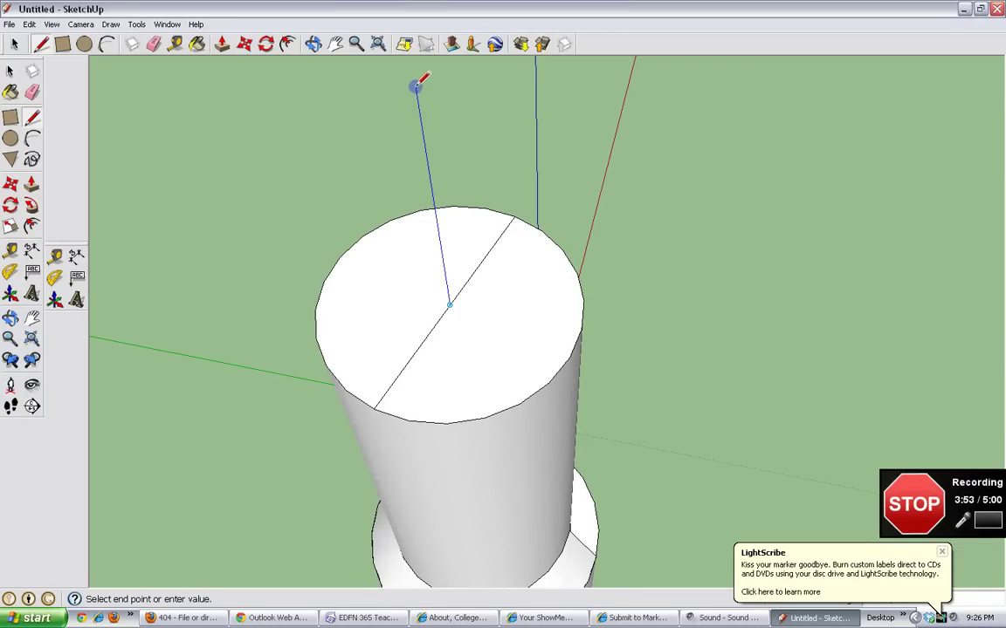
click(416, 86)
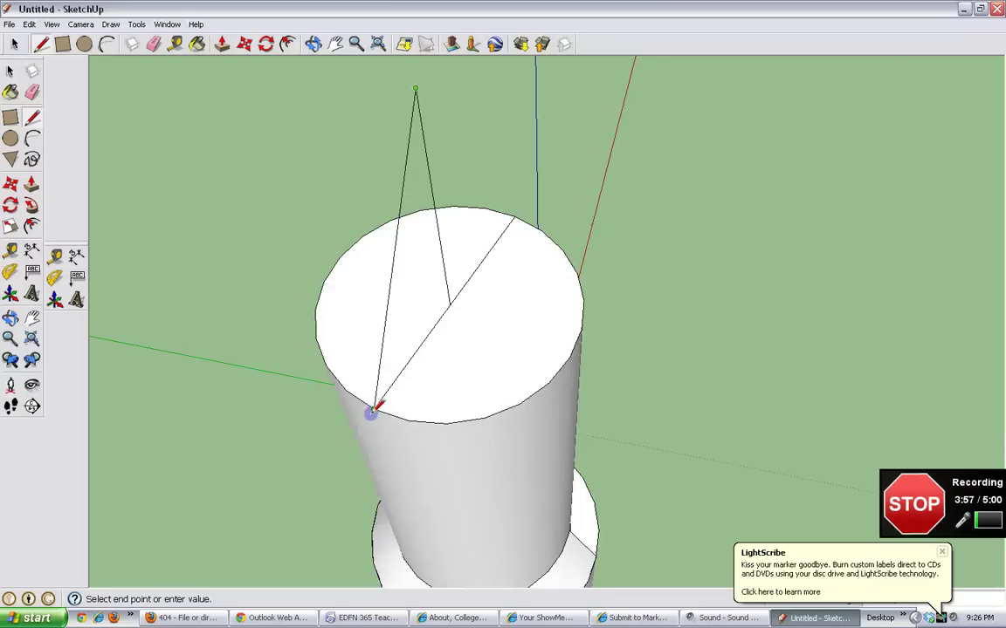
click(375, 406)
click(312, 44)
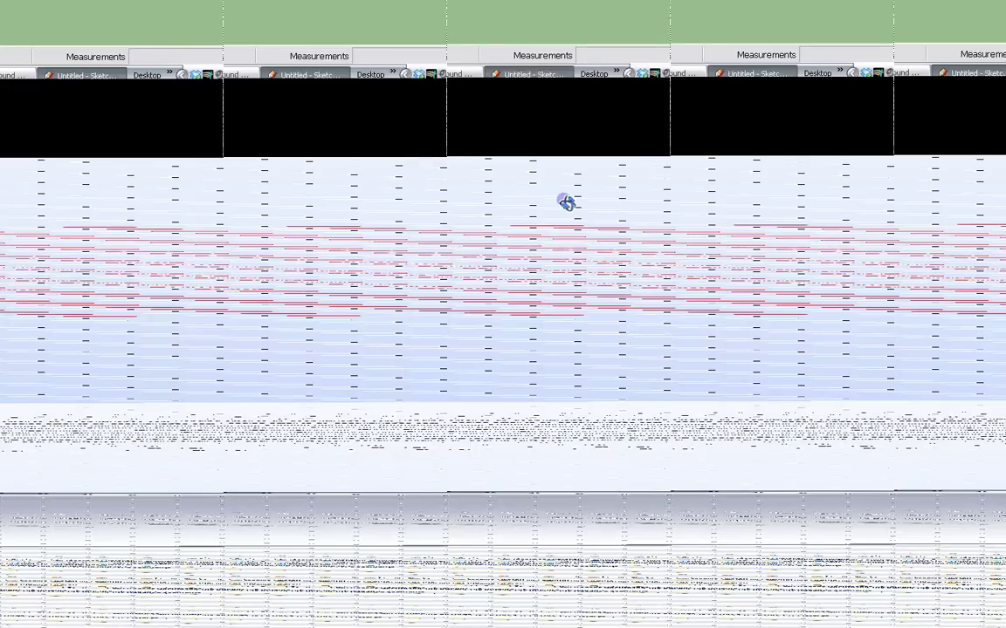
drag(566, 202, 734, 285)
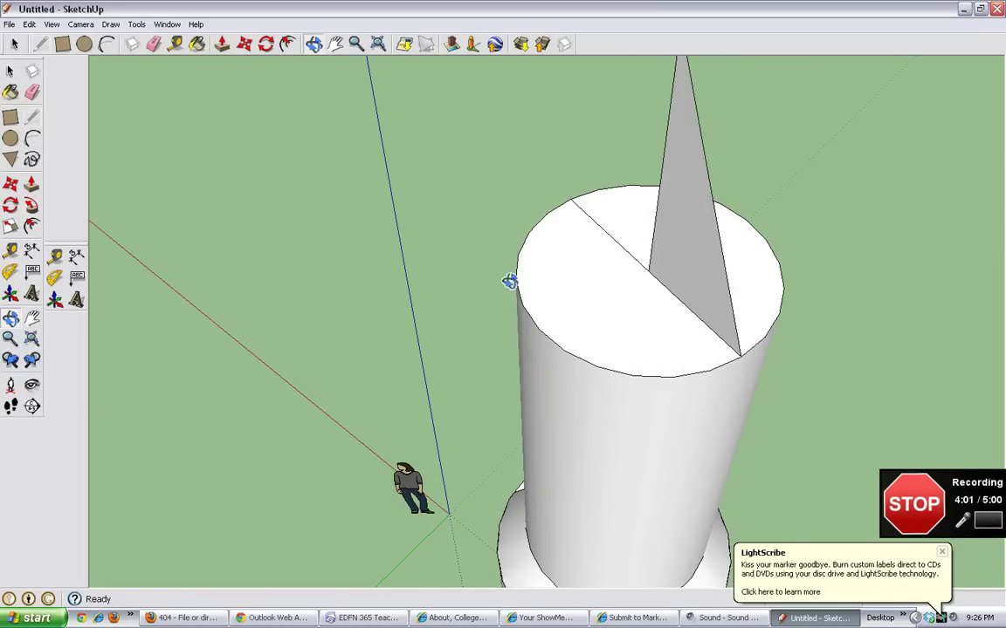
- Erase the diameter line across the top face and view the triangle face-on
click(153, 44)
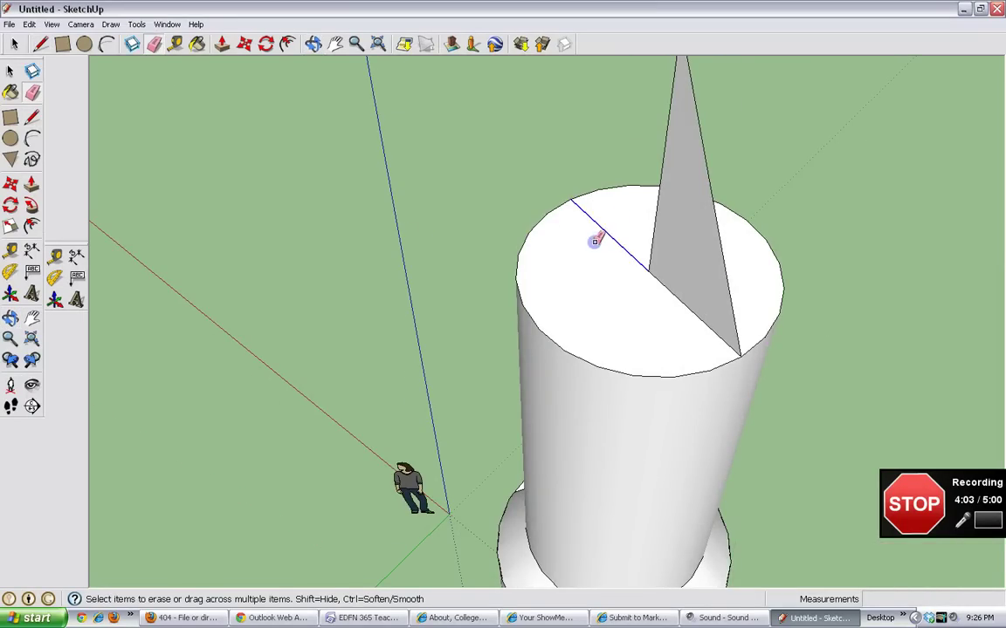
click(601, 227)
click(312, 44)
drag(489, 174, 98, 343)
- Sweep the triangle around the top circle's rim with Follow Me to form a cone nose
click(137, 23)
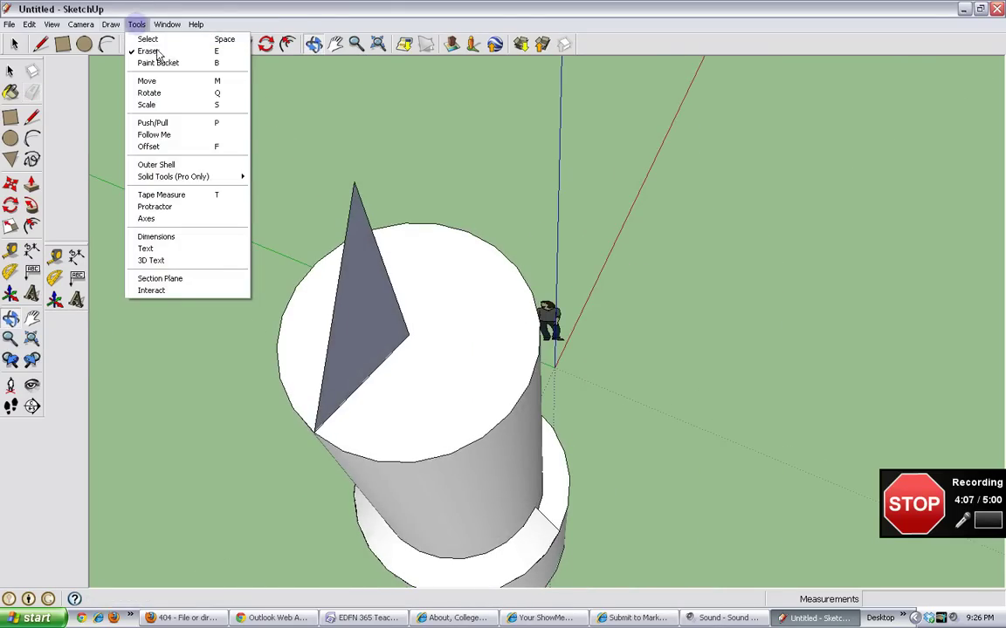
click(154, 136)
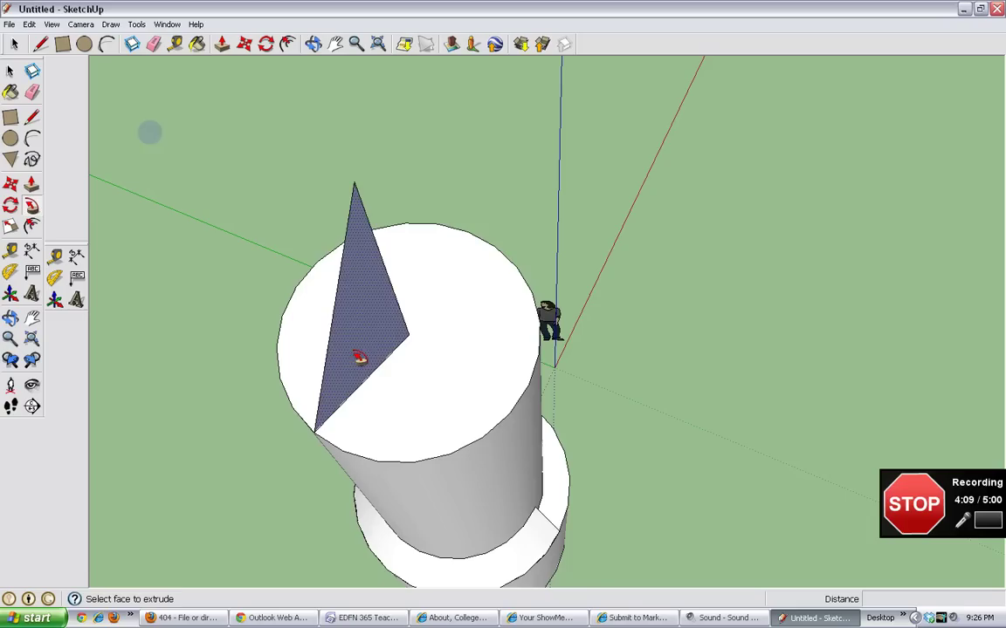
mouse_move(341, 382)
mouse_down()
mouse_move(339, 417)
mouse_move(387, 433)
mouse_move(469, 442)
mouse_up()
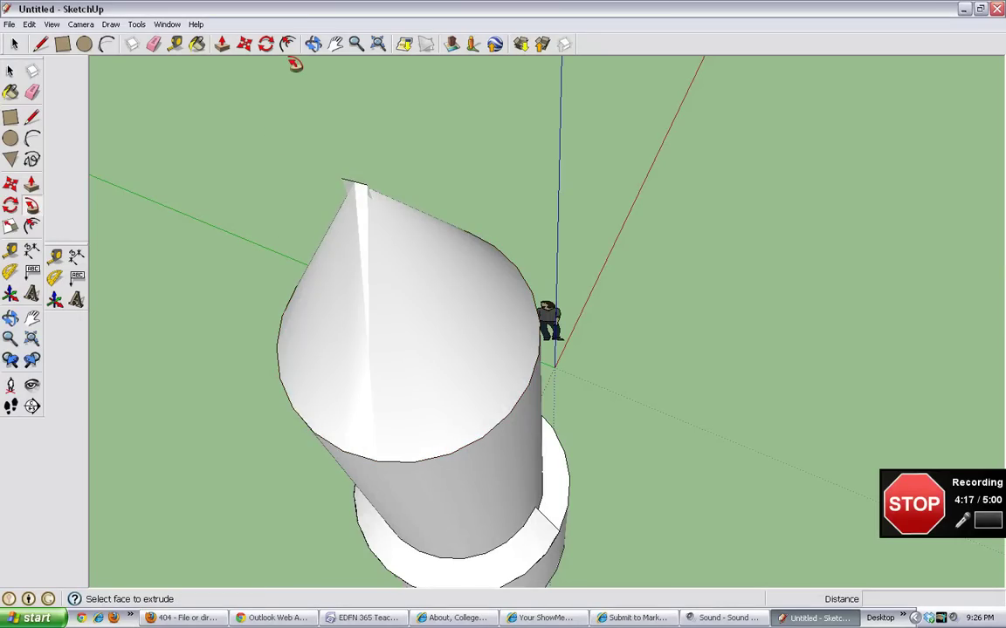
- Erase the seam line running down the side of the new cone
click(313, 43)
drag(393, 262, 442, 295)
click(155, 45)
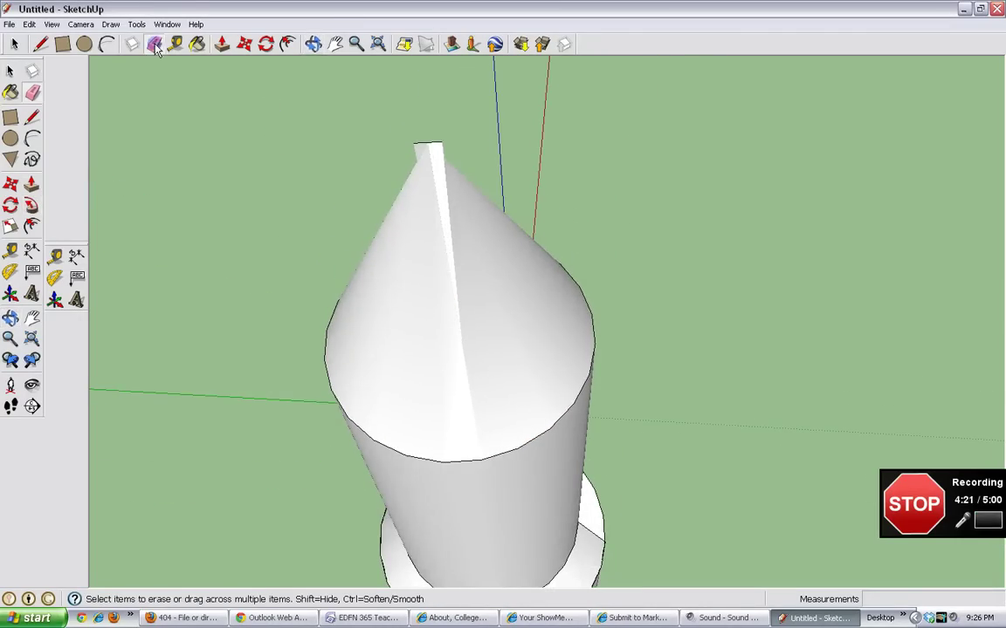
ctrl+click(418, 141)
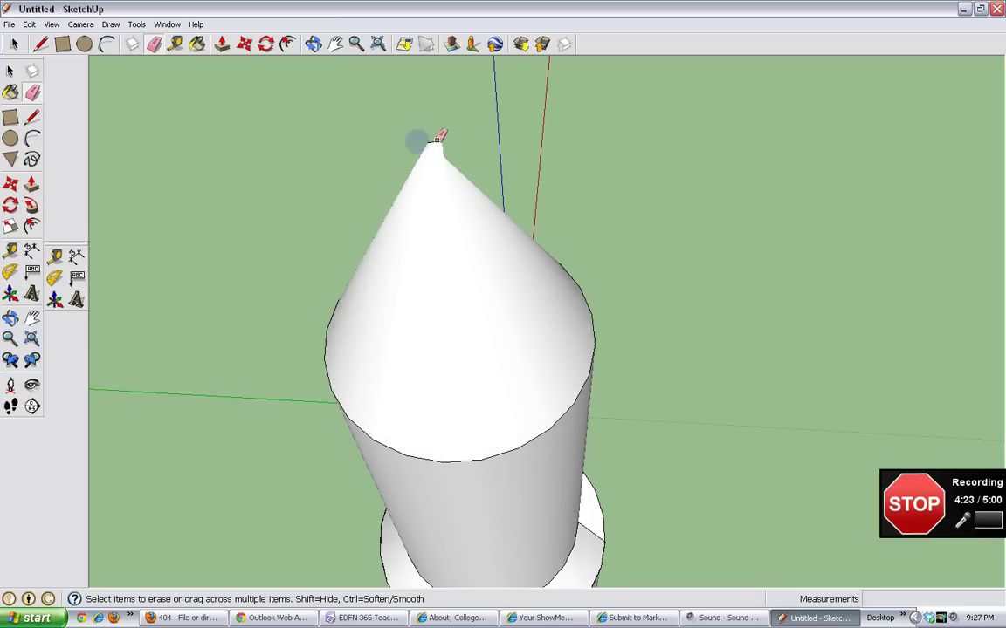
- Orbit to a side-on view of the full rocket, from wide base to cone tip
click(313, 44)
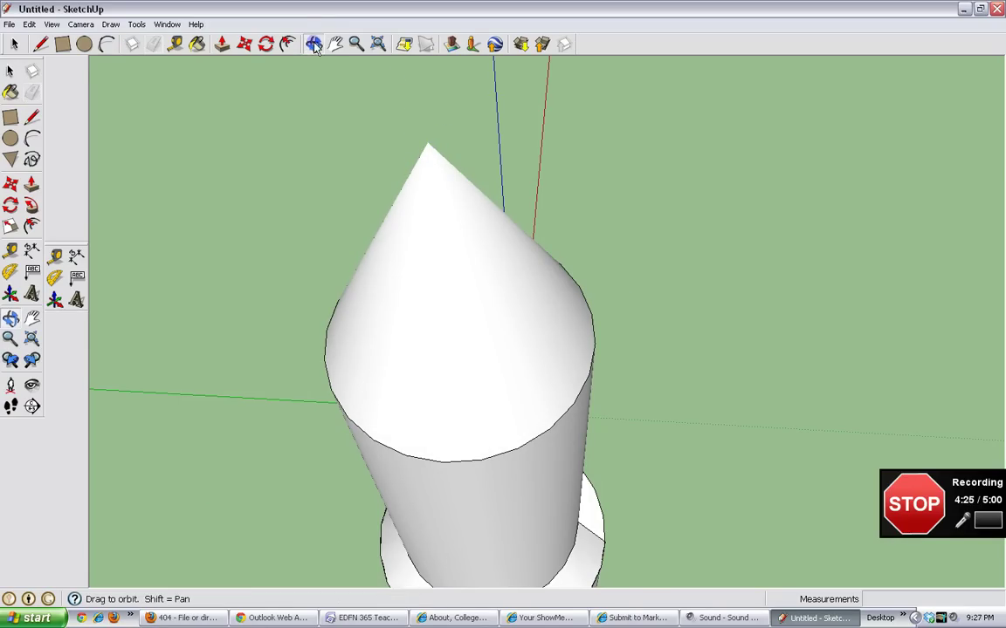
drag(323, 140, 538, 148)
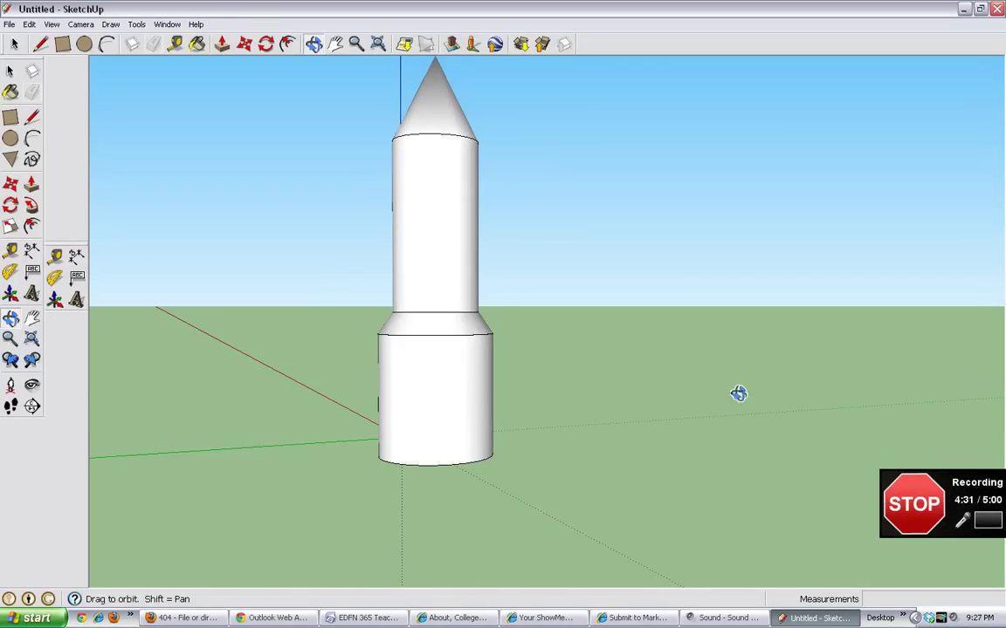